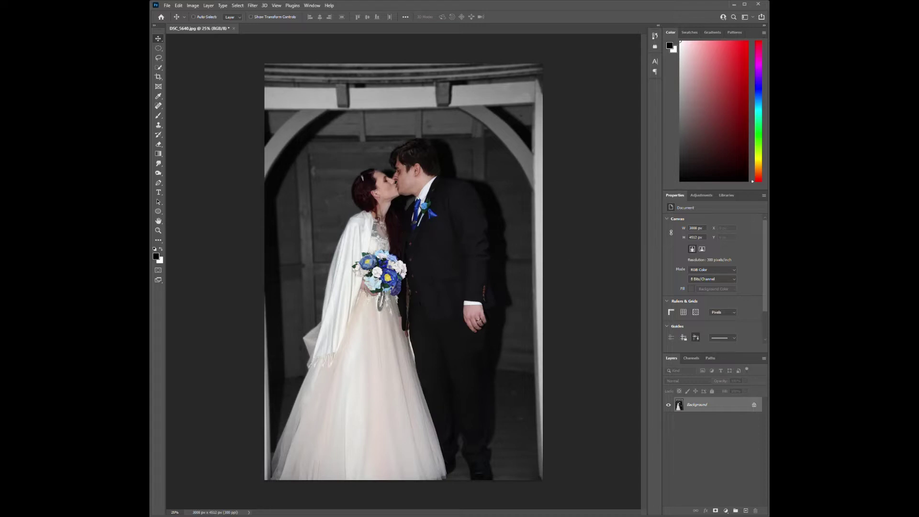
# Duplicate the Background layer as Layer 1 with Ctrl+J.
pyautogui.press('r')
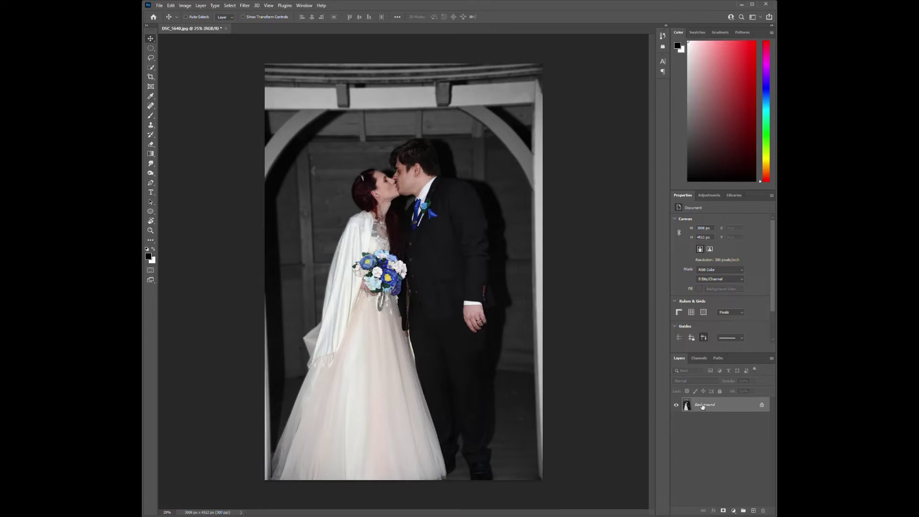
pyautogui.moveTo(702, 406); pyautogui.dragTo(701, 406)
pyautogui.hotkey('ctrl', 'j')
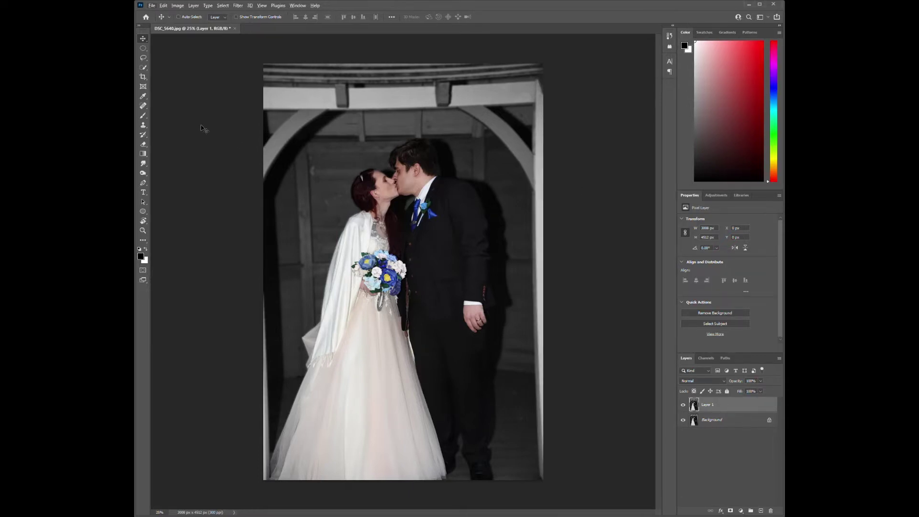
# Select the kissing couple with Quick Selection's Select Subject, then switch to Subtract mode.
pyautogui.click(143, 68)
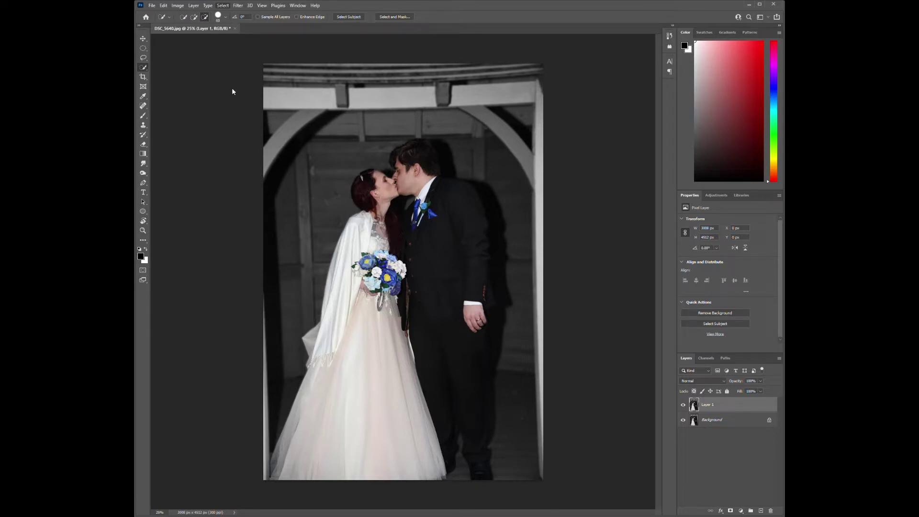
pyautogui.click(350, 19)
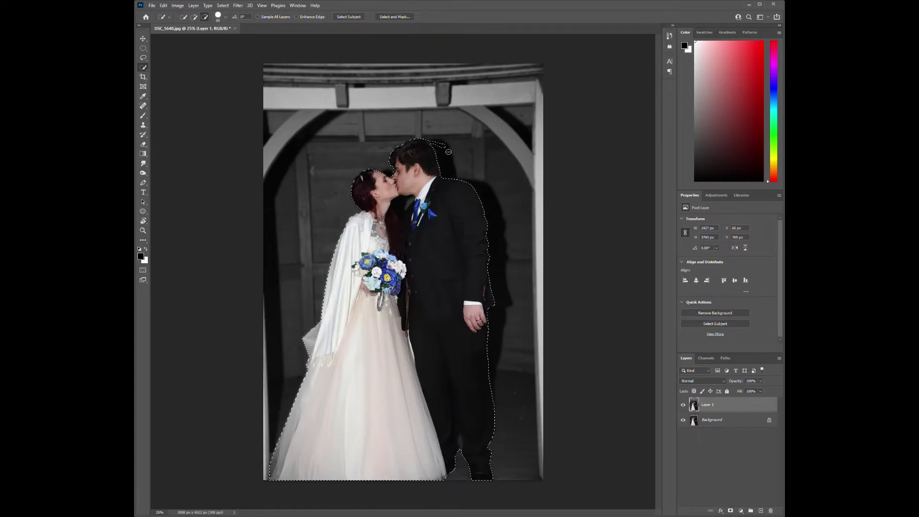
pyautogui.click(204, 18)
# Add the upper-left arch and the middle and right ceiling beams, trimming the pillar area.
pyautogui.click(194, 18)
pyautogui.moveTo(295, 127); pyautogui.dragTo(294, 131)
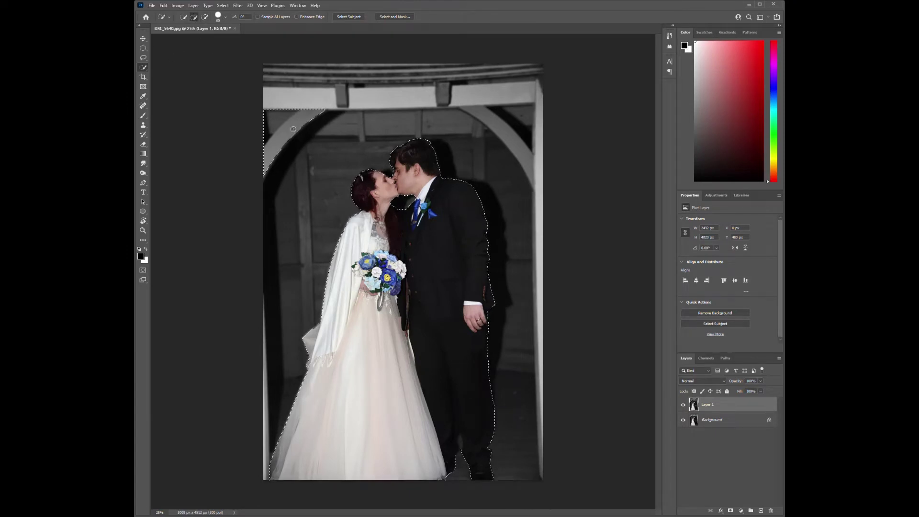
pyautogui.click(204, 17)
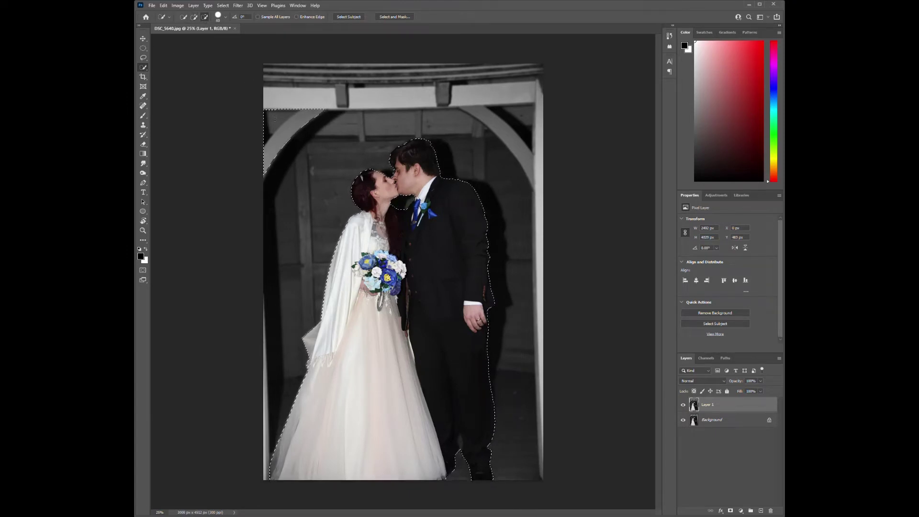
pyautogui.moveTo(273, 119); pyautogui.dragTo(287, 103)
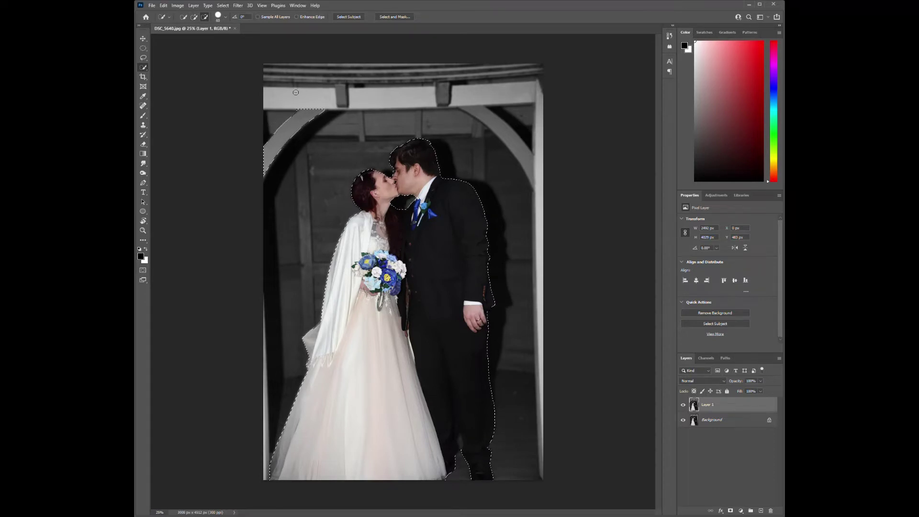
pyautogui.click(194, 18)
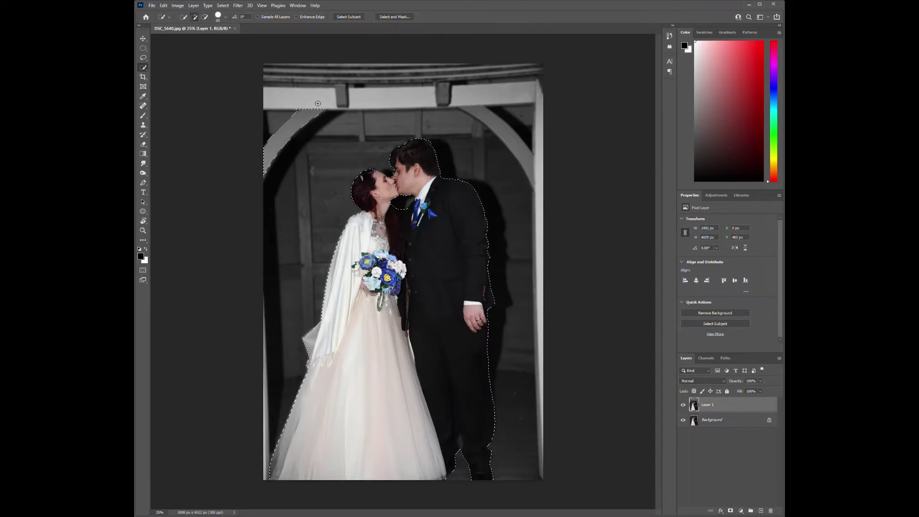
pyautogui.click(394, 101)
pyautogui.click(485, 100)
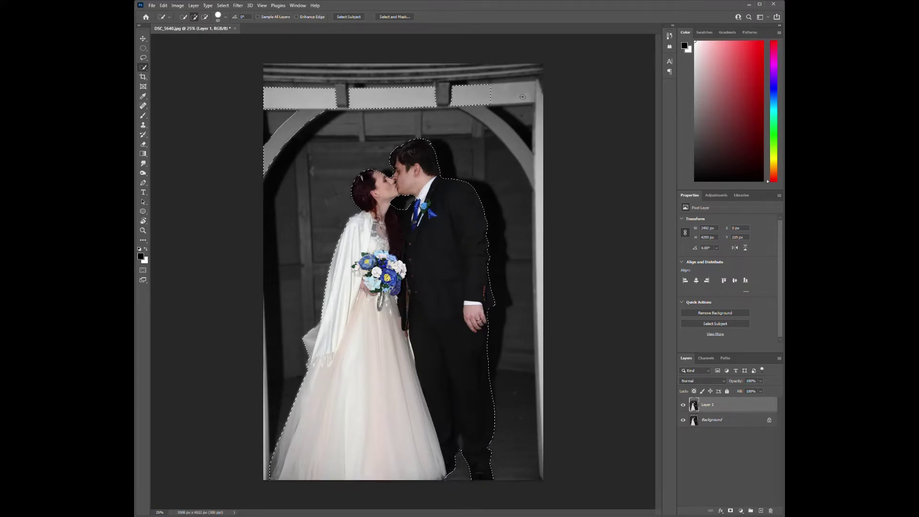
pyautogui.click(522, 97)
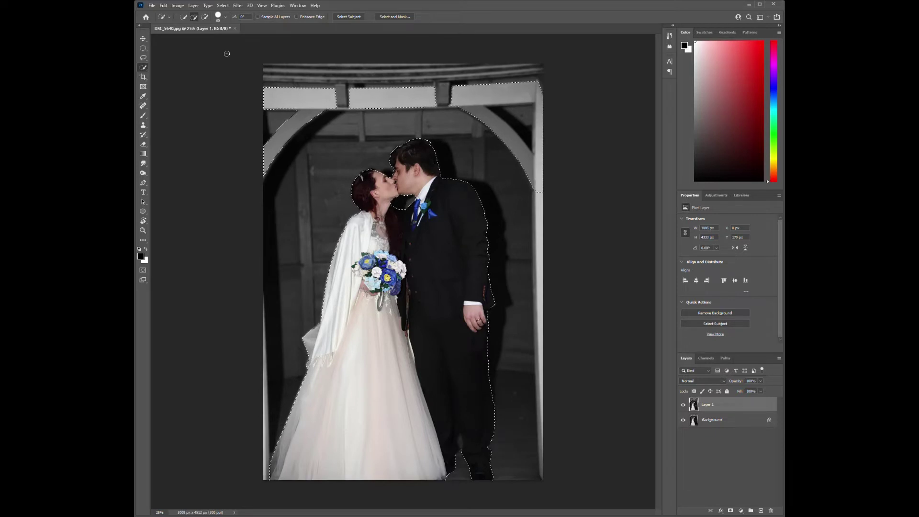
# Remove the dark gap beside the right arch and add the photo's left edge.
pyautogui.click(205, 17)
pyautogui.click(522, 124)
pyautogui.click(500, 113)
pyautogui.moveTo(265, 319); pyautogui.dragTo(263, 307)
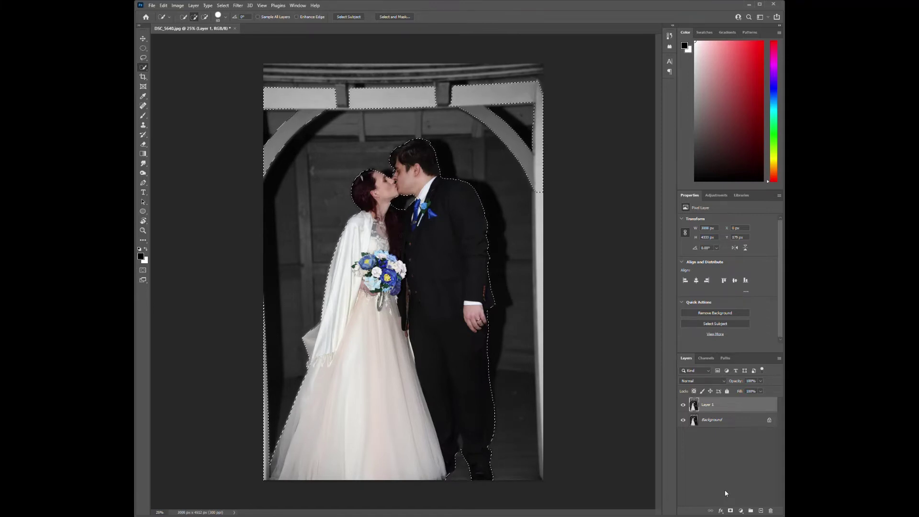
# Copy the selected couple and arch onto a new Layer 2, then make Layer 1 active.
pyautogui.hotkey('ctrl', 'j')
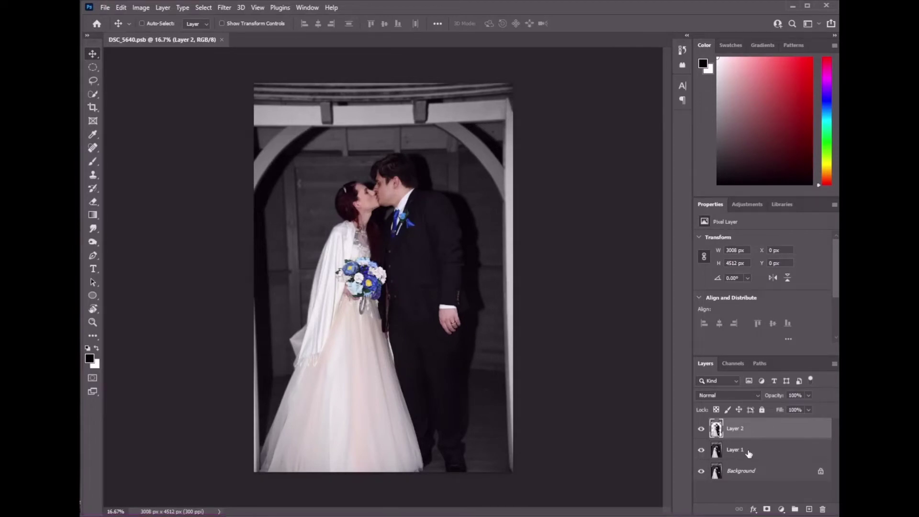
pyautogui.click(749, 453)
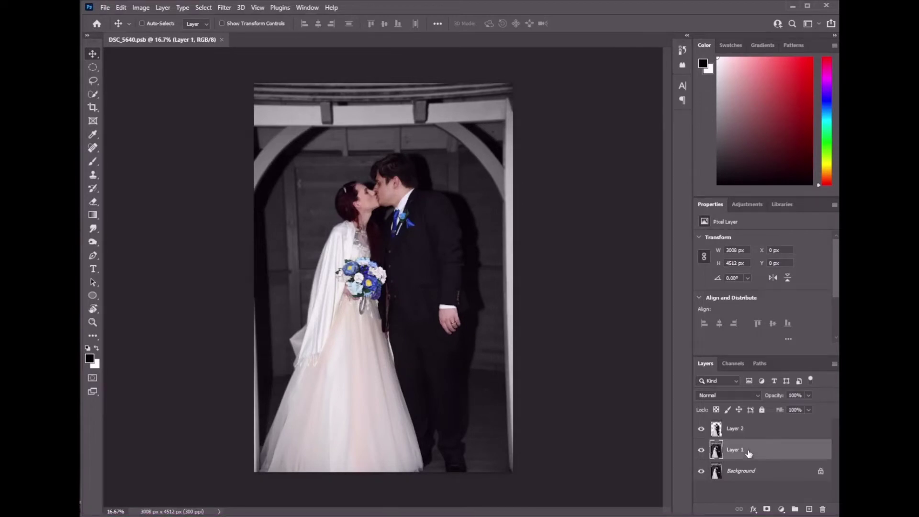
pyautogui.click(225, 8)
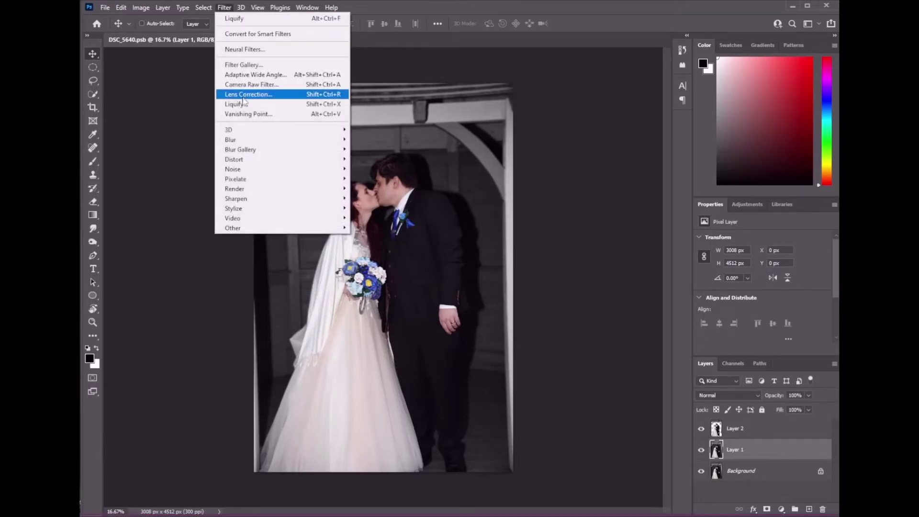
# In Liquify, warp the arch's upper-left curve with a resized Forward Warp brush.
pyautogui.click(243, 104)
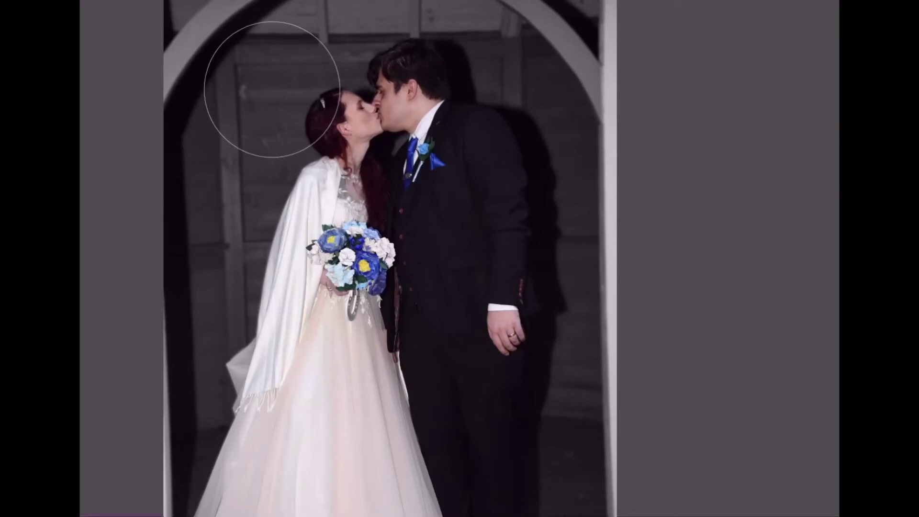
pyautogui.press('[')
pyautogui.press('[')
pyautogui.press('[')
pyautogui.press('[')
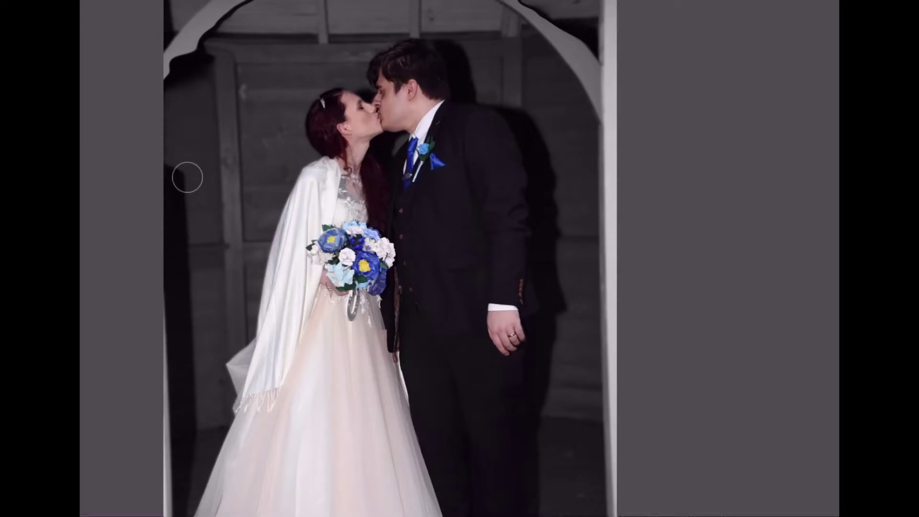
pyautogui.press(']')
pyautogui.press(']')
pyautogui.press(']')
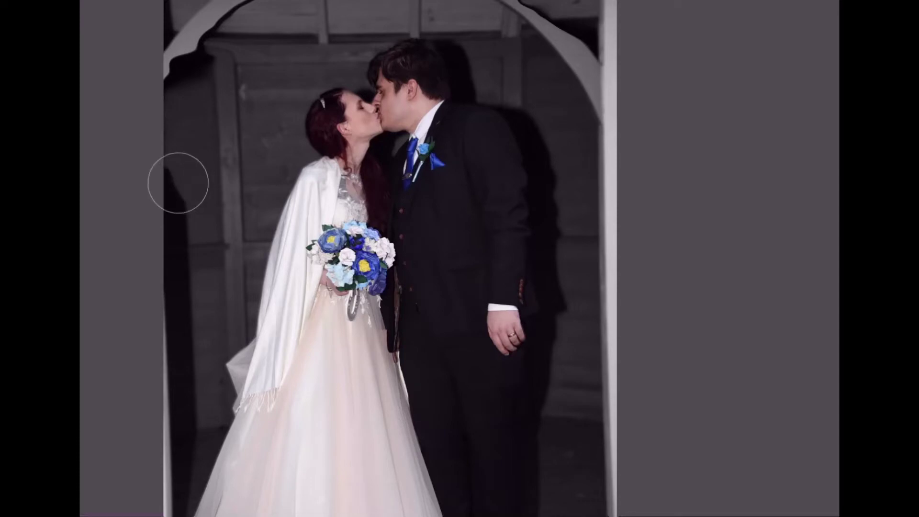
# Forward Warp the shadow along the arch's left edge into a clean curve, using a smaller brush.
pyautogui.moveTo(185, 190)
pyautogui.mouseDown()
pyautogui.moveTo(153, 199)
pyautogui.moveTo(184, 199)
pyautogui.moveTo(188, 210)
pyautogui.moveTo(149, 210)
pyautogui.moveTo(186, 190)
pyautogui.moveTo(154, 176)
pyautogui.moveTo(169, 155)
pyautogui.mouseUp()
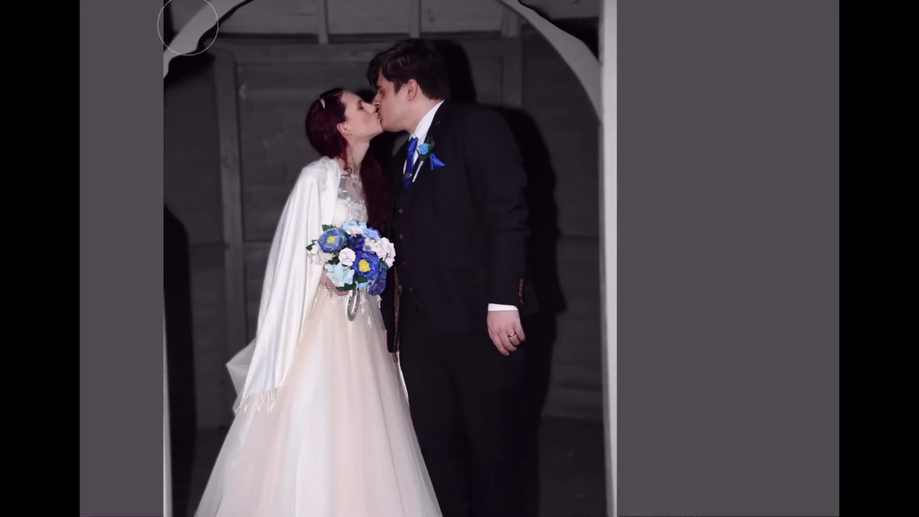
pyautogui.moveTo(164, 231)
pyautogui.mouseDown()
pyautogui.moveTo(146, 224)
pyautogui.moveTo(168, 219)
pyautogui.moveTo(136, 218)
pyautogui.moveTo(177, 249)
pyautogui.moveTo(193, 249)
pyautogui.moveTo(148, 252)
pyautogui.moveTo(184, 264)
pyautogui.moveTo(143, 266)
pyautogui.moveTo(192, 282)
pyautogui.moveTo(150, 283)
pyautogui.moveTo(181, 290)
pyautogui.moveTo(176, 282)
pyautogui.moveTo(150, 273)
pyautogui.moveTo(187, 290)
pyautogui.moveTo(156, 289)
pyautogui.moveTo(200, 319)
pyautogui.moveTo(160, 310)
pyautogui.moveTo(181, 311)
pyautogui.moveTo(166, 314)
pyautogui.moveTo(187, 327)
pyautogui.moveTo(150, 325)
pyautogui.moveTo(178, 308)
pyautogui.moveTo(142, 307)
pyautogui.moveTo(180, 311)
pyautogui.moveTo(141, 309)
pyautogui.moveTo(189, 343)
pyautogui.moveTo(147, 351)
pyautogui.moveTo(185, 351)
pyautogui.moveTo(132, 344)
pyautogui.moveTo(196, 373)
pyautogui.moveTo(137, 374)
pyautogui.moveTo(181, 372)
pyautogui.moveTo(138, 372)
pyautogui.moveTo(194, 389)
pyautogui.moveTo(159, 389)
pyautogui.moveTo(177, 374)
pyautogui.moveTo(144, 365)
pyautogui.moveTo(167, 367)
pyautogui.moveTo(130, 368)
pyautogui.moveTo(191, 402)
pyautogui.moveTo(165, 406)
pyautogui.moveTo(195, 414)
pyautogui.moveTo(139, 409)
pyautogui.moveTo(174, 400)
pyautogui.moveTo(135, 404)
pyautogui.moveTo(178, 398)
pyautogui.moveTo(130, 399)
pyautogui.moveTo(165, 427)
pyautogui.moveTo(129, 400)
pyautogui.moveTo(191, 429)
pyautogui.moveTo(146, 439)
pyautogui.moveTo(137, 427)
pyautogui.moveTo(187, 452)
pyautogui.moveTo(175, 468)
pyautogui.moveTo(156, 467)
pyautogui.moveTo(167, 488)
pyautogui.moveTo(138, 494)
pyautogui.moveTo(136, 508)
pyautogui.moveTo(150, 516)
pyautogui.mouseUp()
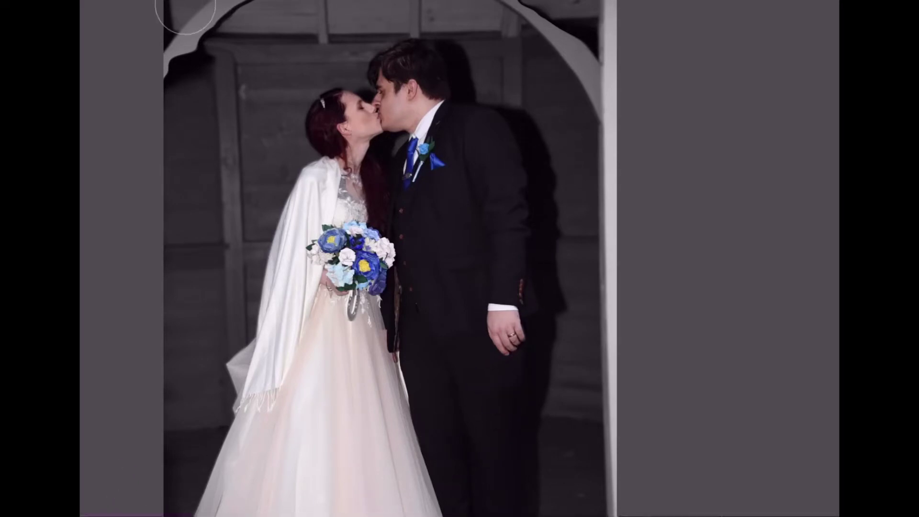
pyautogui.press('[')
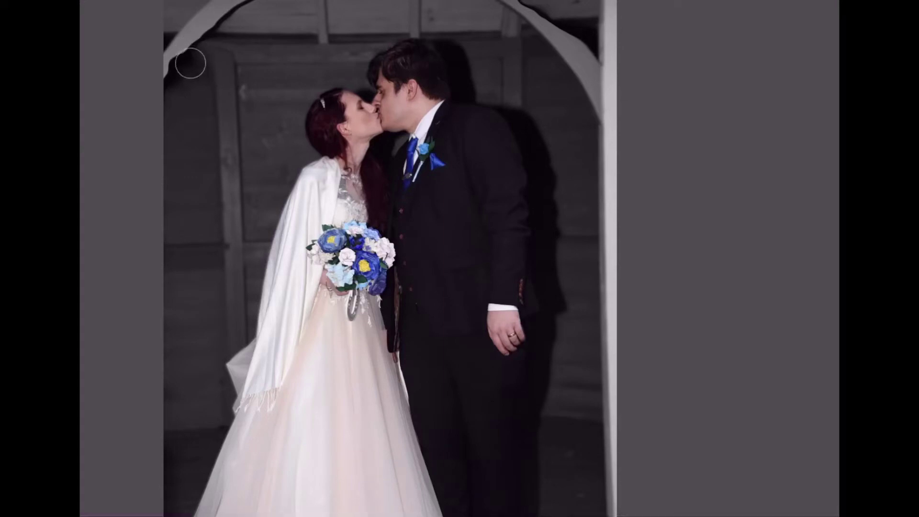
pyautogui.moveTo(179, 61)
pyautogui.mouseDown()
pyautogui.moveTo(189, 81)
pyautogui.moveTo(158, 80)
pyautogui.mouseUp()
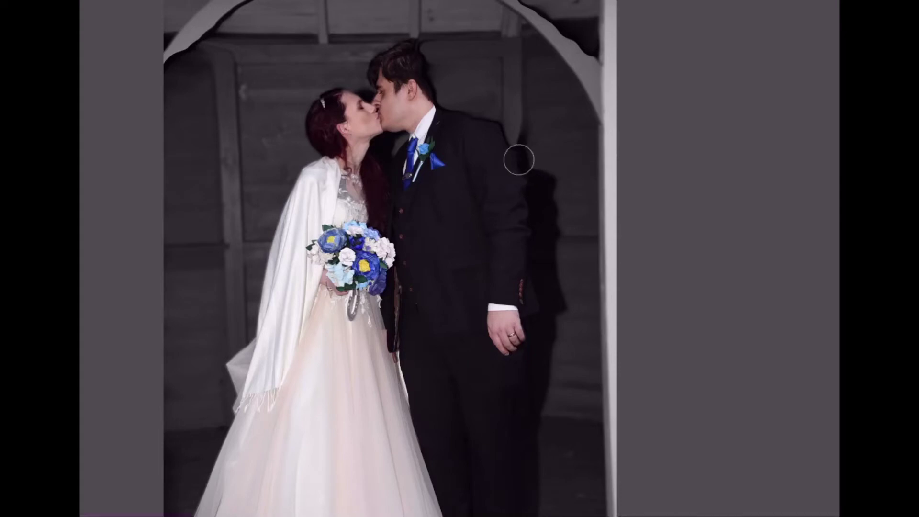
# Forward Warp the edge of the groom's shoulder inward.
pyautogui.moveTo(528, 142); pyautogui.dragTo(518, 138)
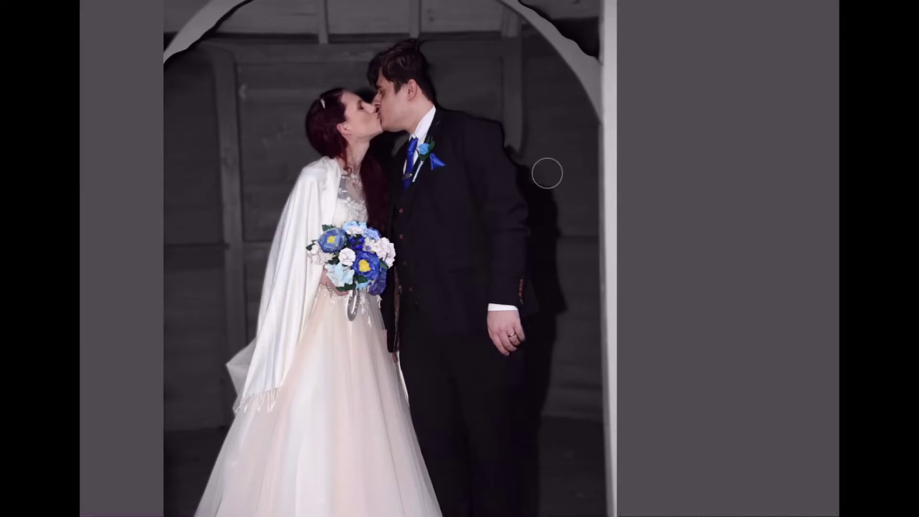
# Enlarge the Liquify brush to pull in the groom's back and jacket outline.
pyautogui.press(']')
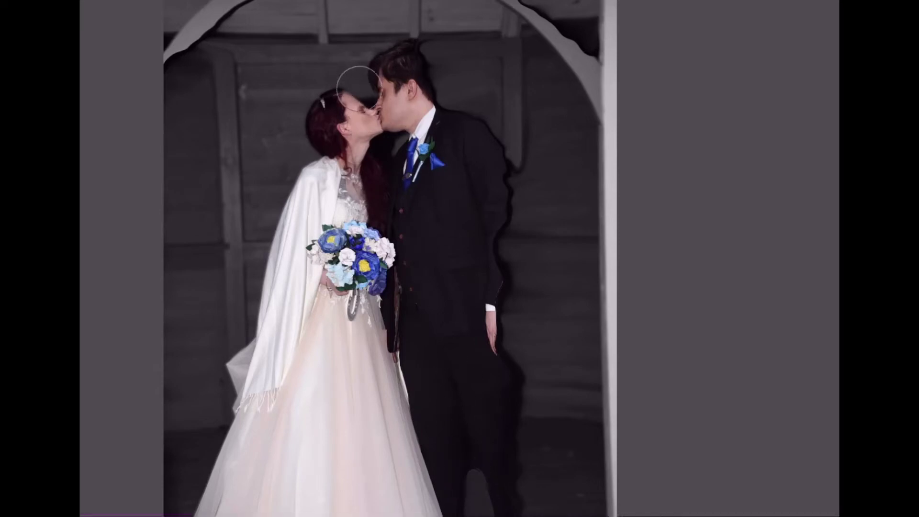
# Warp the silhouette outline around the bride's hair, tiara, chin and neck.
pyautogui.moveTo(335, 95)
pyautogui.mouseDown()
pyautogui.moveTo(341, 114)
pyautogui.moveTo(328, 90)
pyautogui.moveTo(334, 114)
pyautogui.moveTo(315, 110)
pyautogui.moveTo(326, 118)
pyautogui.moveTo(298, 135)
pyautogui.moveTo(372, 149)
pyautogui.mouseUp()
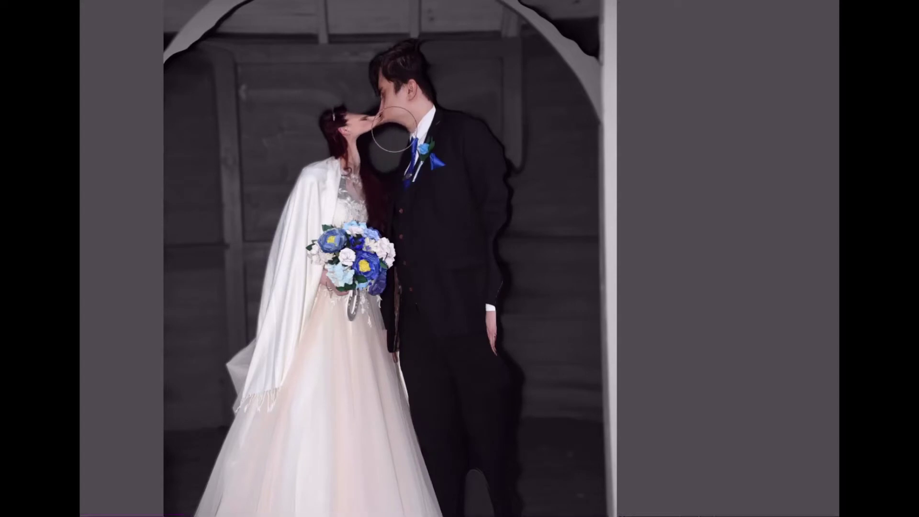
pyautogui.moveTo(376, 139)
pyautogui.mouseDown()
pyautogui.moveTo(383, 156)
pyautogui.moveTo(361, 160)
pyautogui.moveTo(373, 158)
pyautogui.moveTo(373, 170)
pyautogui.moveTo(381, 162)
pyautogui.moveTo(385, 173)
pyautogui.moveTo(384, 163)
pyautogui.moveTo(394, 173)
pyautogui.moveTo(389, 153)
pyautogui.moveTo(406, 151)
pyautogui.moveTo(393, 149)
pyautogui.moveTo(400, 126)
pyautogui.moveTo(387, 138)
pyautogui.moveTo(403, 121)
pyautogui.moveTo(375, 108)
pyautogui.mouseUp()
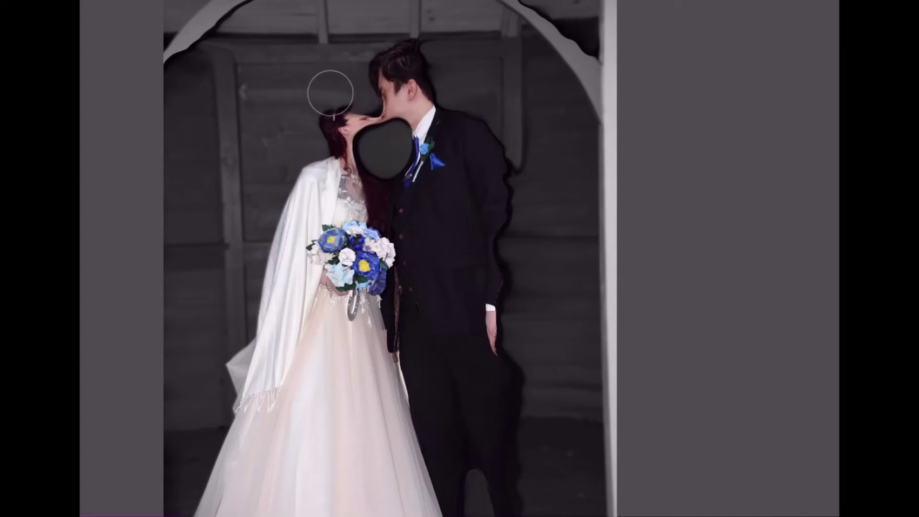
pyautogui.moveTo(331, 93)
pyautogui.mouseDown()
pyautogui.moveTo(360, 94)
pyautogui.moveTo(307, 120)
pyautogui.moveTo(330, 127)
pyautogui.moveTo(304, 146)
pyautogui.moveTo(319, 144)
pyautogui.moveTo(294, 149)
pyautogui.moveTo(307, 165)
pyautogui.moveTo(292, 167)
pyautogui.moveTo(334, 137)
pyautogui.mouseUp()
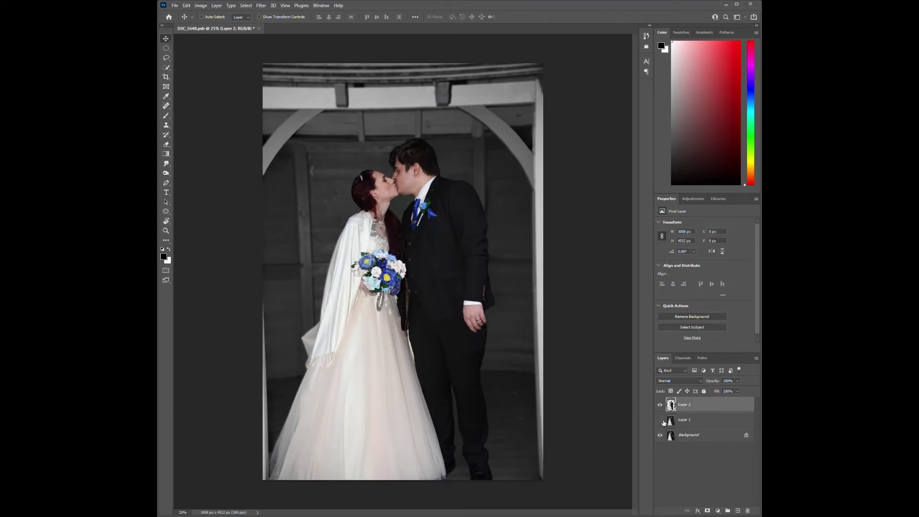
# Toggle Layer 1's visibility to compare the background, leave it visible, and choose the Lasso tool.
pyautogui.click(660, 419)
pyautogui.click(660, 419)
pyautogui.click(660, 420)
pyautogui.click(660, 420)
pyautogui.click(662, 420)
pyautogui.click(662, 420)
pyautogui.click(663, 421)
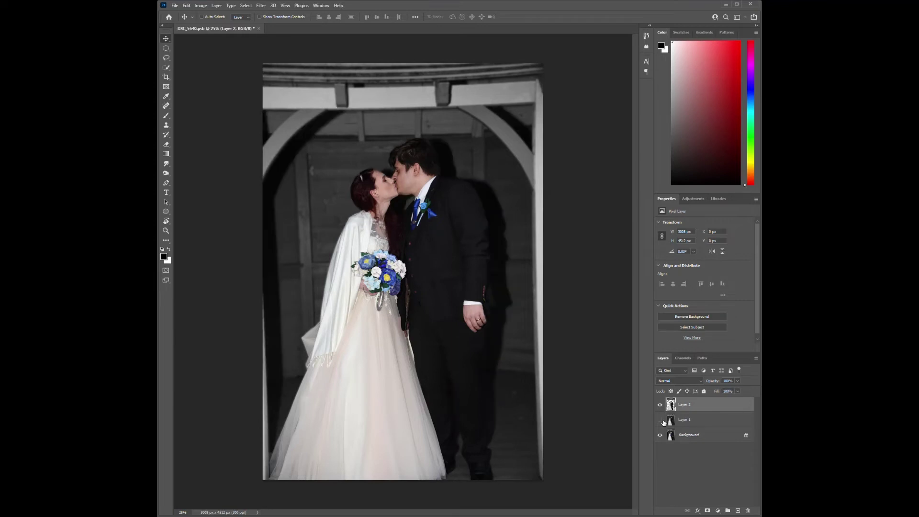
pyautogui.click(662, 420)
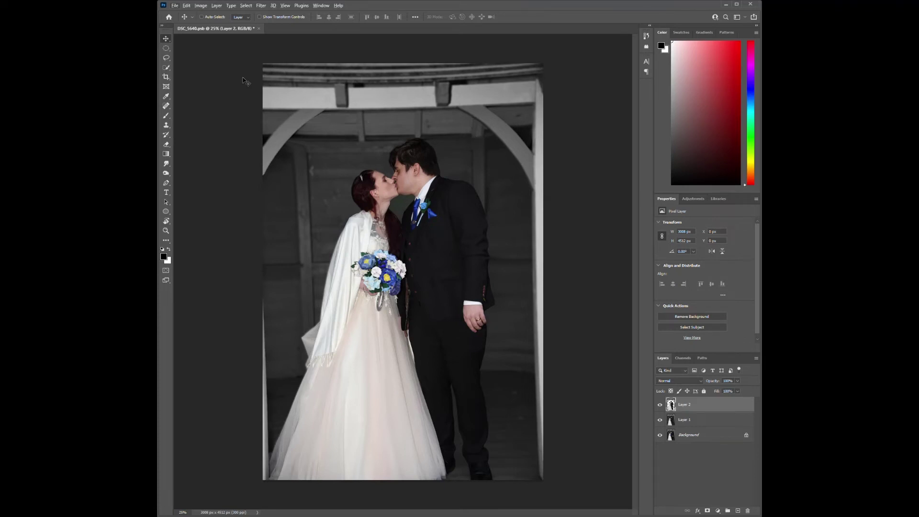
pyautogui.click(166, 58)
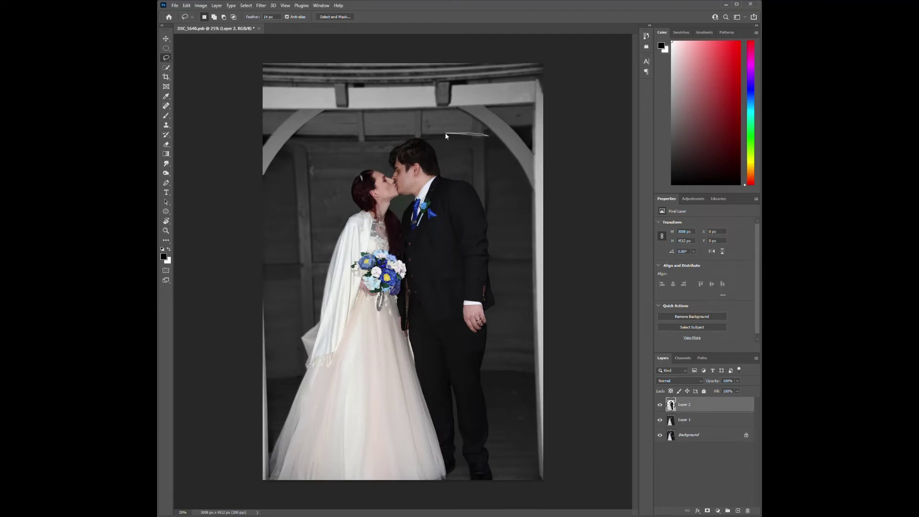
# Lasso a wall area on Layer 1 and copy it onto a new Layer 3.
pyautogui.click(674, 422)
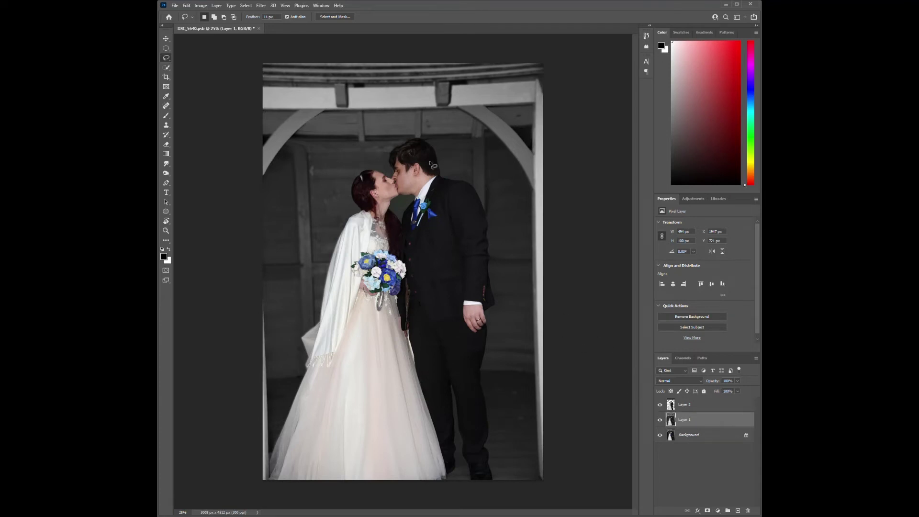
pyautogui.moveTo(484, 135)
pyautogui.mouseDown()
pyautogui.moveTo(440, 137)
pyautogui.moveTo(433, 149)
pyautogui.moveTo(444, 177)
pyautogui.moveTo(493, 195)
pyautogui.moveTo(498, 170)
pyautogui.moveTo(486, 137)
pyautogui.mouseUp()
pyautogui.hotkey('ctrl', 'j')
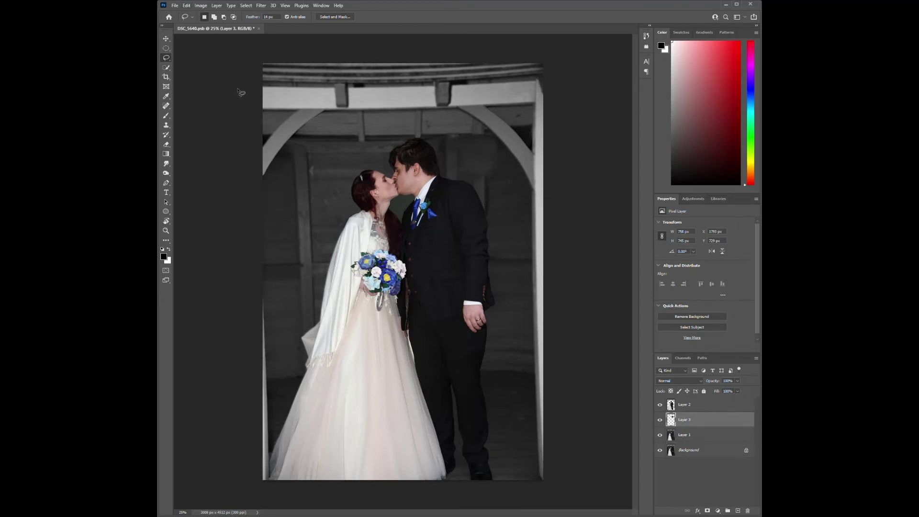
pyautogui.click(166, 38)
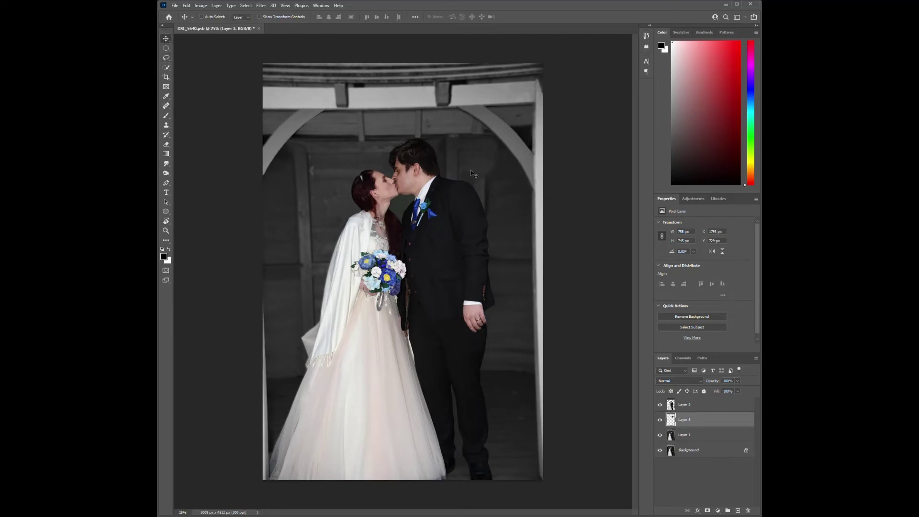
# Move the Layer 3 patch left beside the bride's head and rotate it about -2.5°.
pyautogui.moveTo(477, 167); pyautogui.dragTo(321, 168)
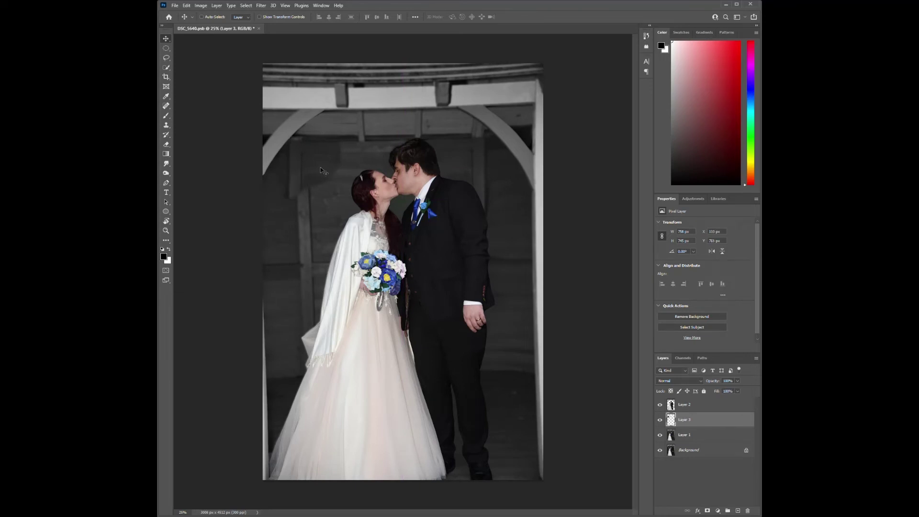
pyautogui.press('ctrl')
pyautogui.hotkey('ctrl', 't')
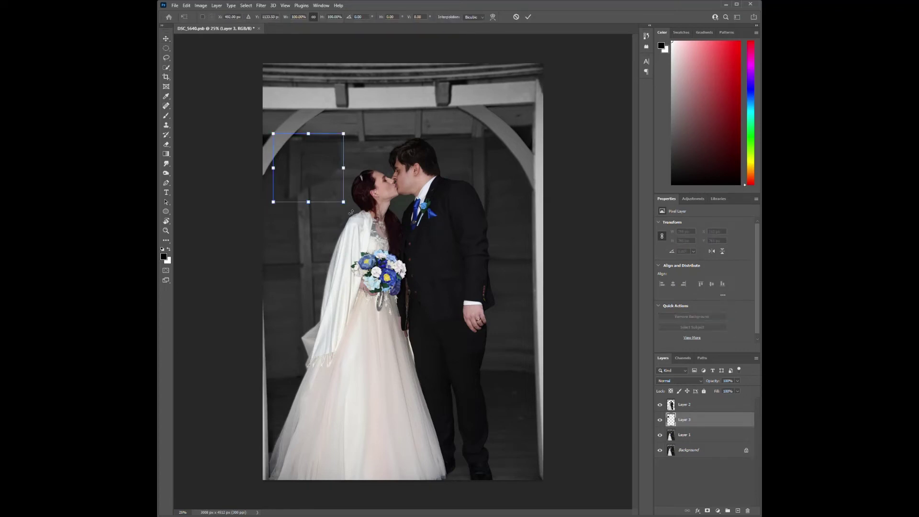
pyautogui.moveTo(351, 212); pyautogui.dragTo(355, 208)
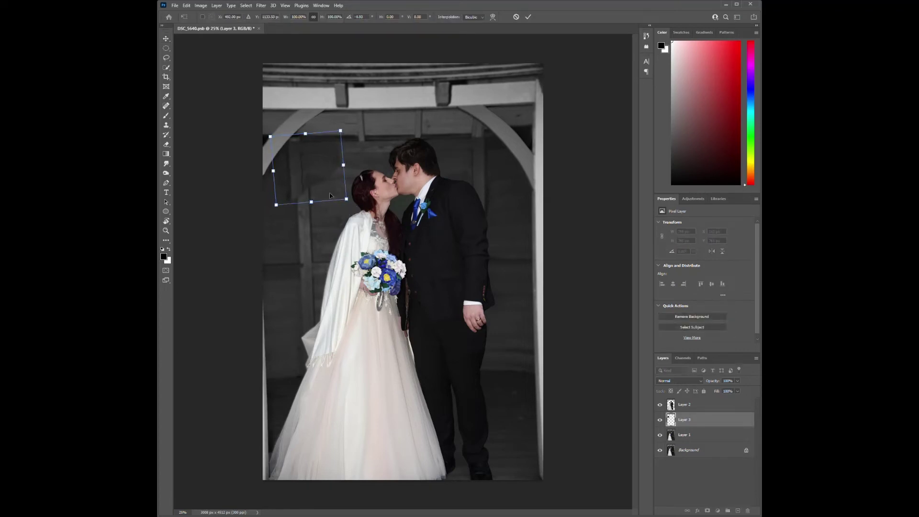
pyautogui.moveTo(314, 177); pyautogui.dragTo(320, 177)
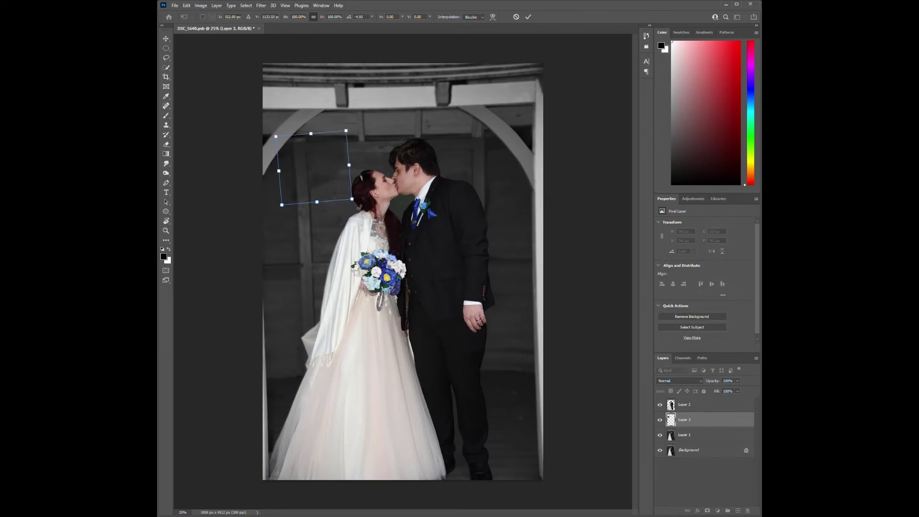
pyautogui.moveTo(359, 207); pyautogui.dragTo(358, 209)
pyautogui.press('Right')
pyautogui.press('Right')
pyautogui.press('Right')
pyautogui.press('Right')
pyautogui.press('Right')
pyautogui.press('Right')
pyautogui.press('Right')
pyautogui.press('Right')
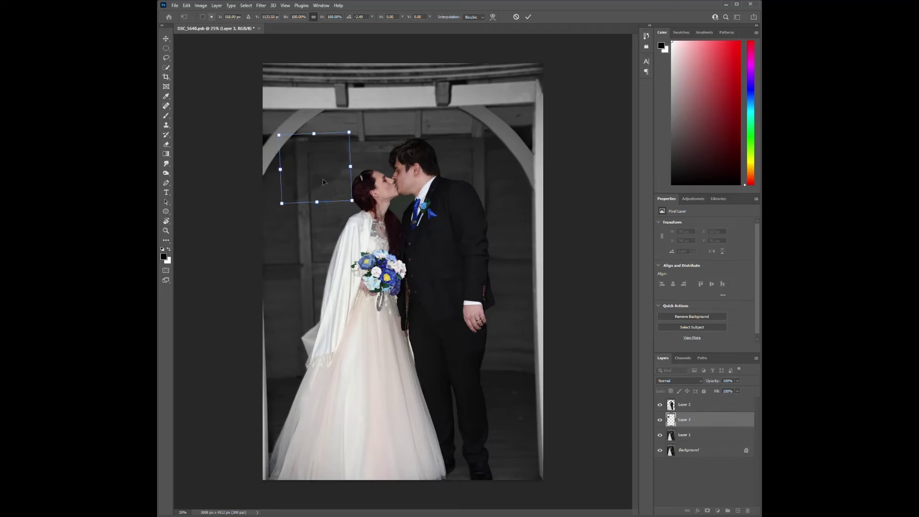
pyautogui.click(528, 17)
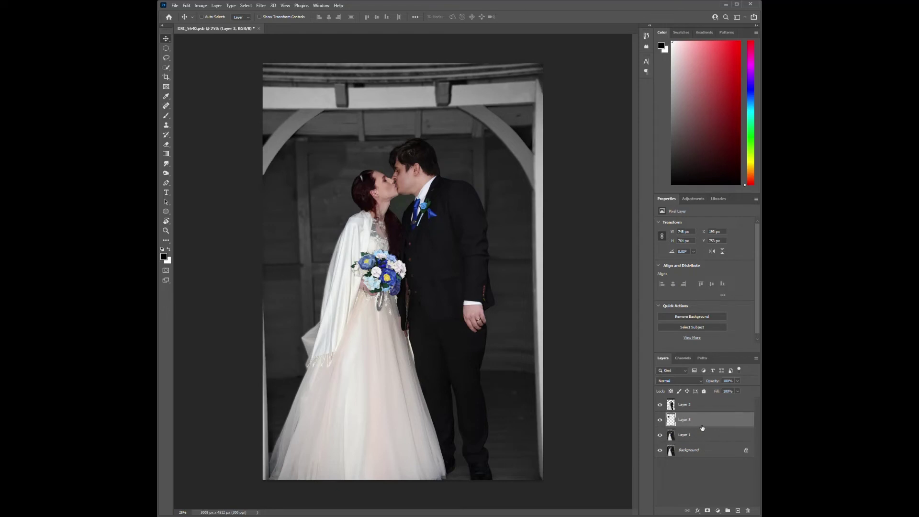
# Add a Hue/Saturation adjustment clipped to Layer 3 with Lightness +3.
pyautogui.click(693, 200)
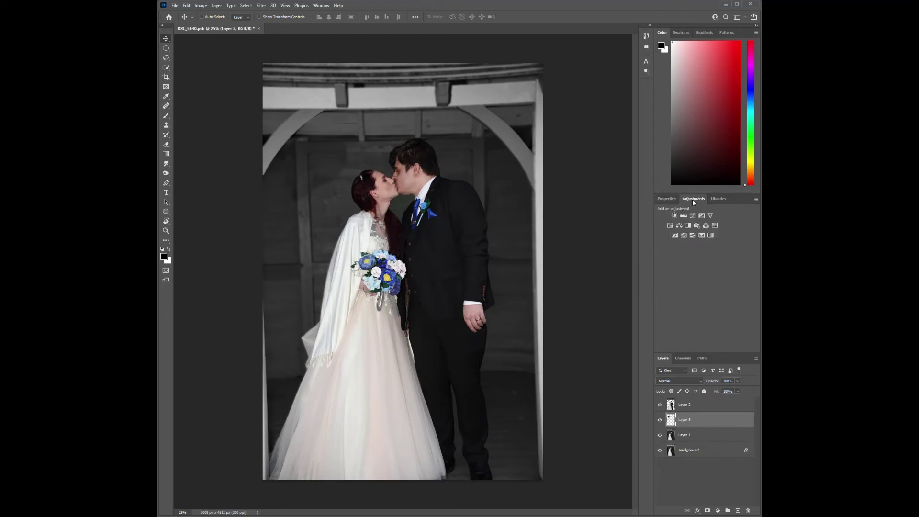
pyautogui.click(670, 225)
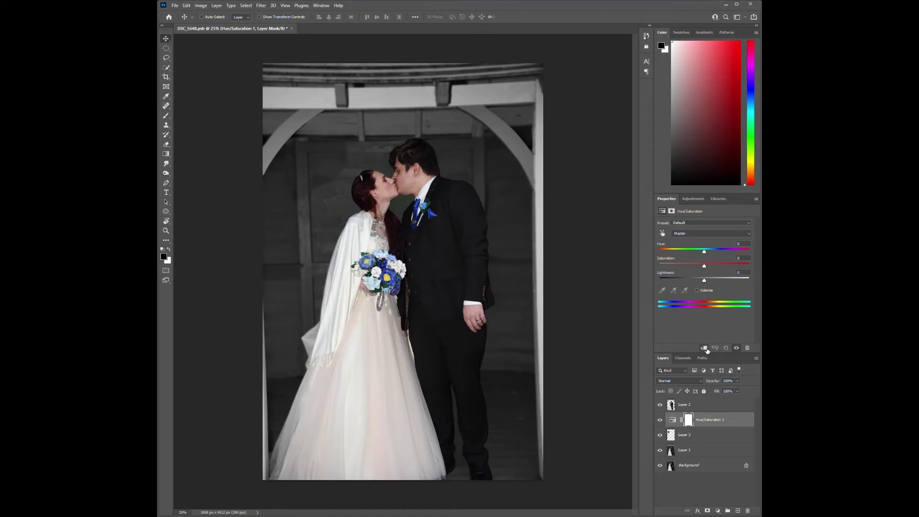
pyautogui.click(705, 349)
pyautogui.moveTo(705, 283); pyautogui.dragTo(706, 282)
pyautogui.click(695, 438)
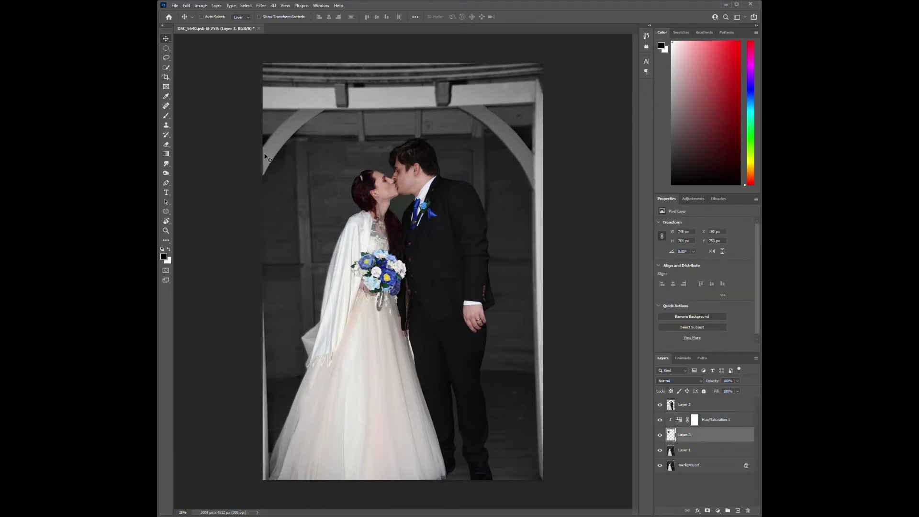
# Erase the Layer 3 patch edges near the bride's head with a size-35 eraser.
pyautogui.click(166, 145)
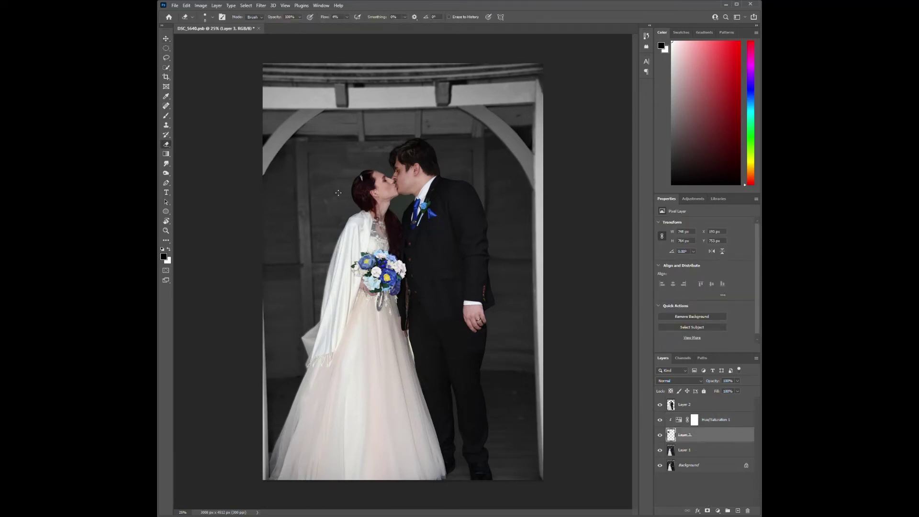
pyautogui.press(']')
pyautogui.press(']')
pyautogui.press(']')
pyautogui.press(']')
pyautogui.press(']')
pyautogui.press(']')
pyautogui.press(']')
pyautogui.press(']')
pyautogui.press(']')
pyautogui.press(']')
pyautogui.press(']')
pyautogui.press(']')
pyautogui.press(']')
pyautogui.press(']')
pyautogui.press(']')
pyautogui.press(']')
pyautogui.moveTo(349, 171); pyautogui.dragTo(353, 163)
pyautogui.click(673, 453)
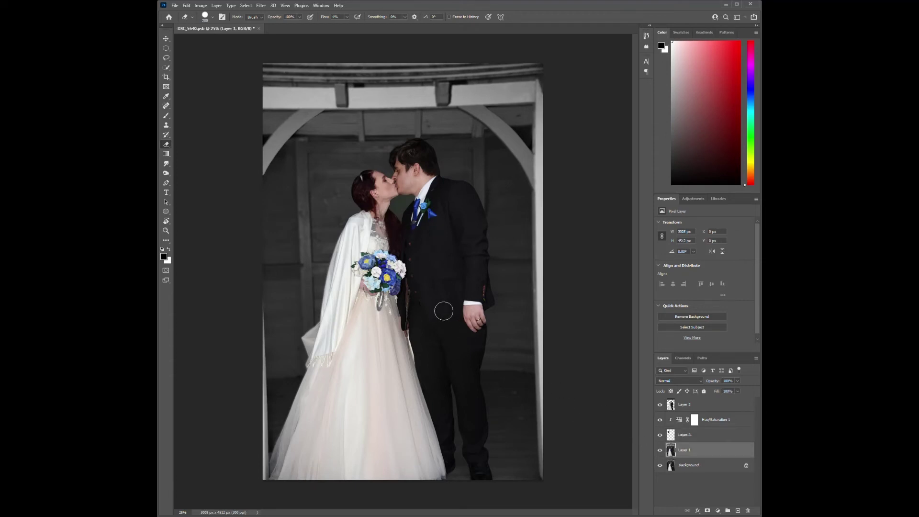
# Add a Color-blend Layer 4 and paint the cape's sampled colour near the groom with a 500 brush.
pyautogui.click(738, 511)
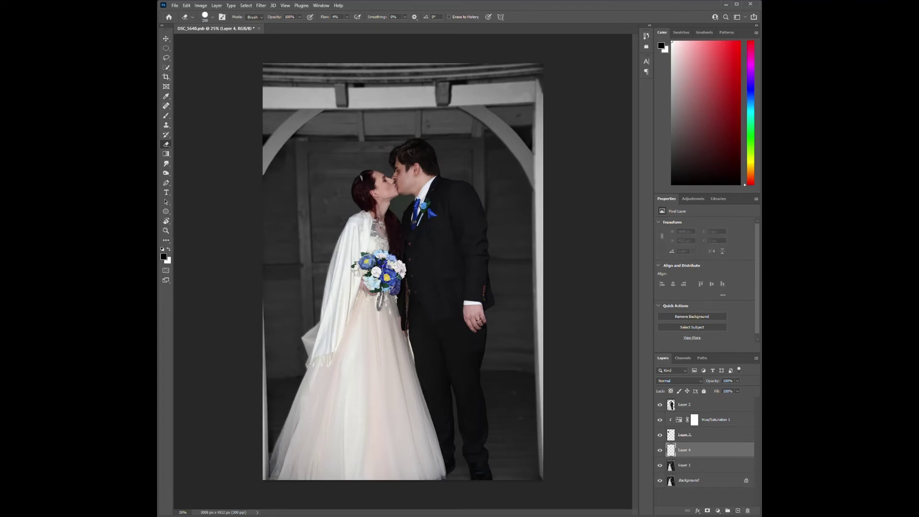
pyautogui.click(703, 382)
pyautogui.click(166, 117)
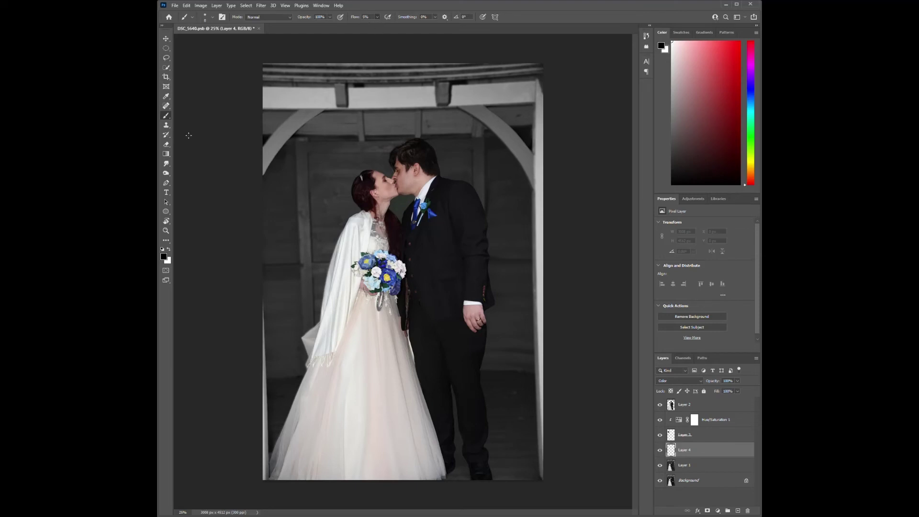
pyautogui.click(166, 96)
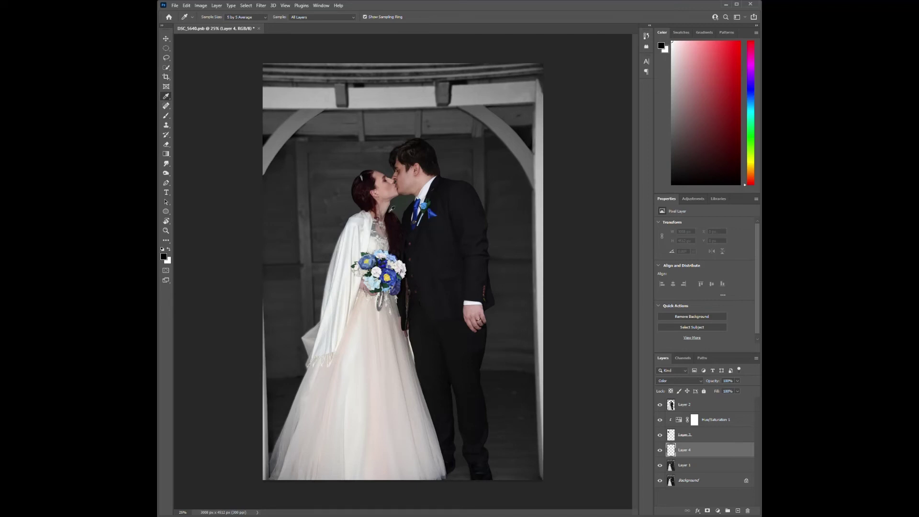
pyautogui.click(352, 208)
pyautogui.click(166, 116)
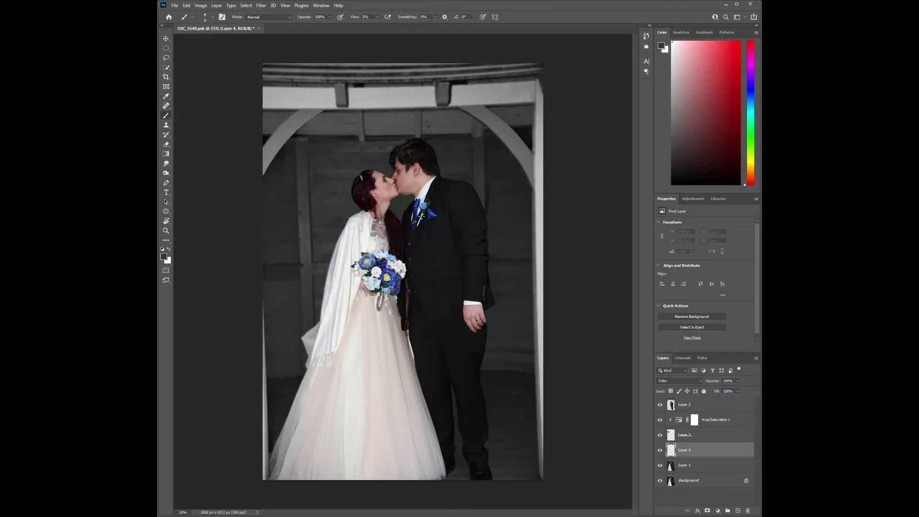
pyautogui.press(']')
pyautogui.press(']')
pyautogui.press(']')
pyautogui.press(']')
pyautogui.press(']')
pyautogui.press(']')
pyautogui.press(']')
pyautogui.press(']')
pyautogui.press(']')
pyautogui.press(']')
pyautogui.press(']')
pyautogui.moveTo(421, 226); pyautogui.dragTo(421, 212)
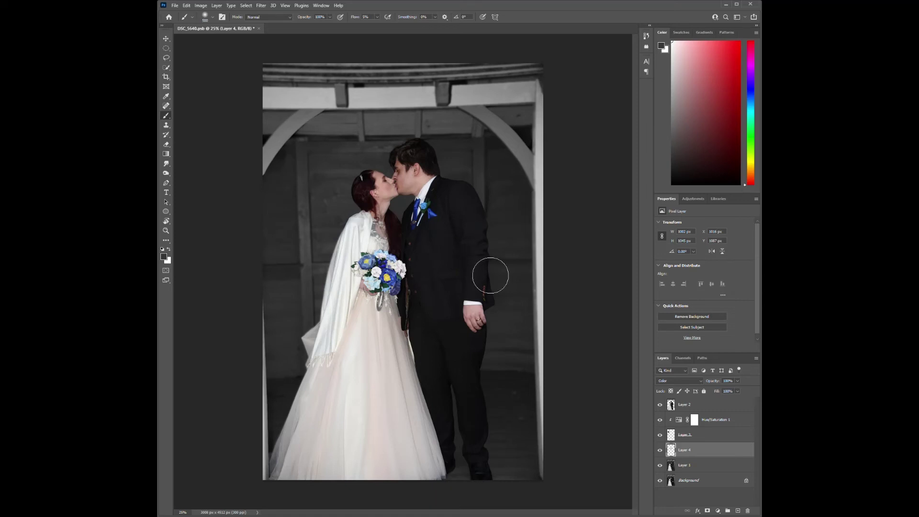
# Lasso a Layer 1 area near the bride's head and copy it to Layer 5, moved by the couple's heads.
pyautogui.click(674, 467)
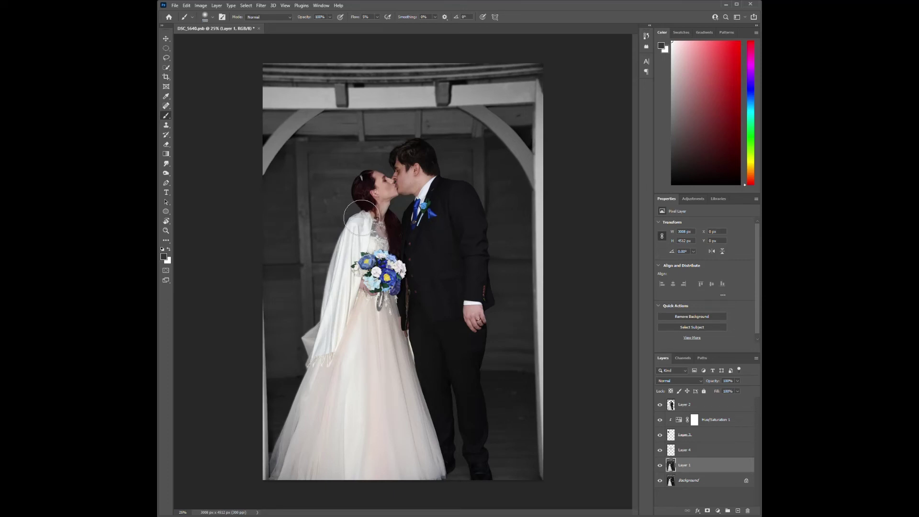
pyautogui.click(167, 59)
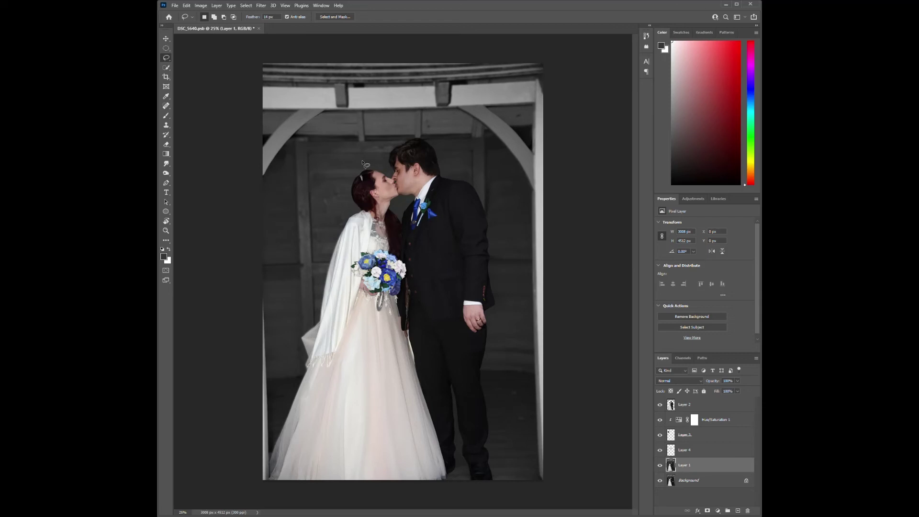
pyautogui.moveTo(362, 161)
pyautogui.mouseDown()
pyautogui.moveTo(331, 171)
pyautogui.moveTo(344, 197)
pyautogui.moveTo(369, 189)
pyautogui.moveTo(372, 173)
pyautogui.moveTo(355, 164)
pyautogui.mouseUp()
pyautogui.hotkey('ctrl', 'j')
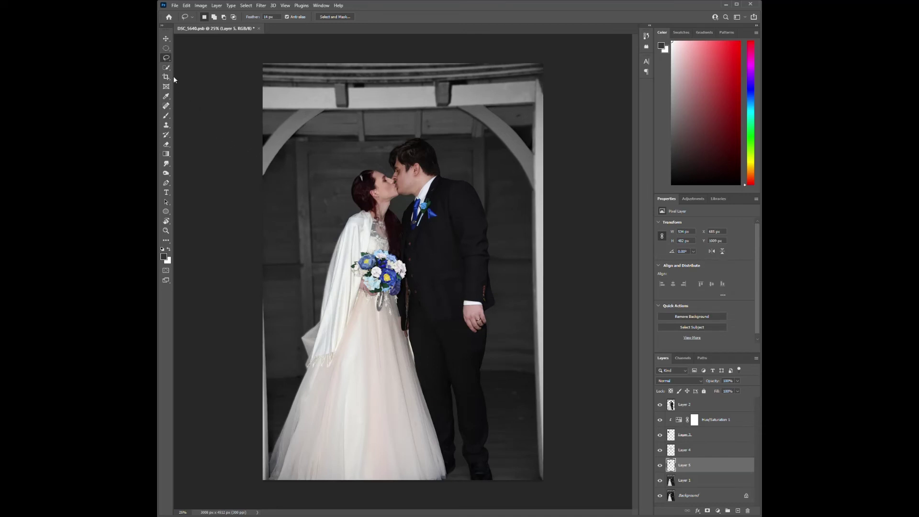
pyautogui.click(166, 38)
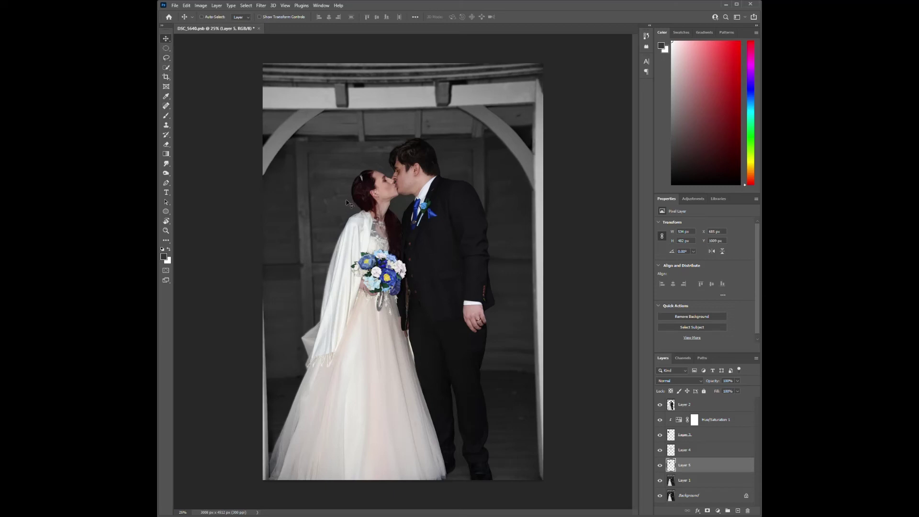
pyautogui.moveTo(365, 195); pyautogui.dragTo(380, 186)
# Erase Layer 5 over the groom's hair, then lasso a wall piece left of the bride on Layer 1.
pyautogui.click(167, 146)
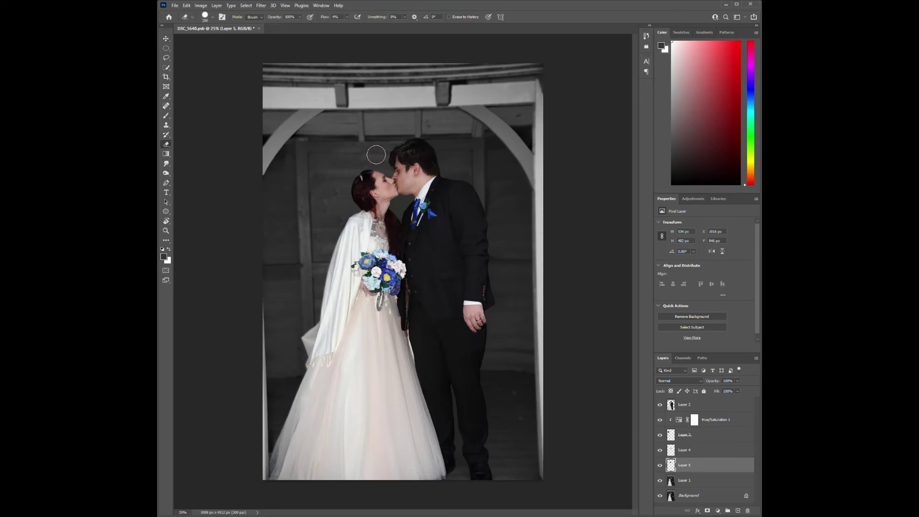
pyautogui.moveTo(408, 156); pyautogui.dragTo(379, 156)
pyautogui.click(673, 481)
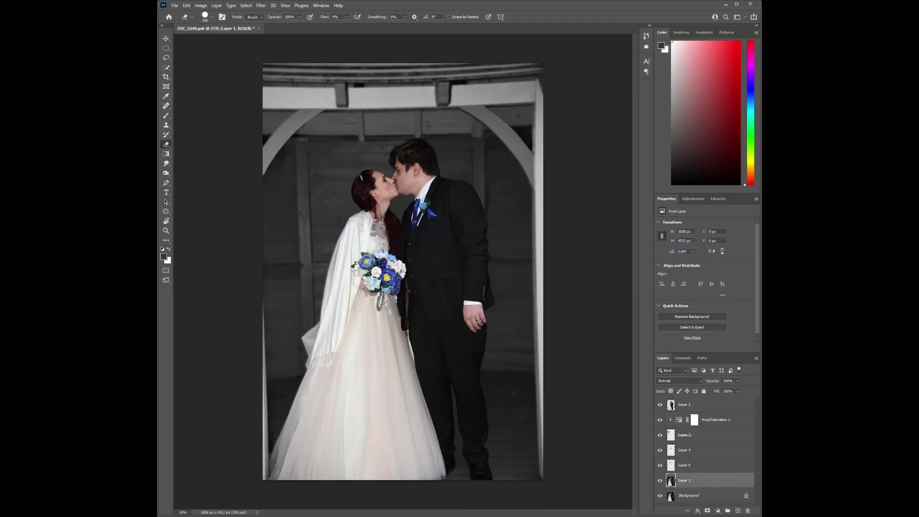
pyautogui.click(166, 58)
pyautogui.moveTo(290, 201)
pyautogui.mouseDown()
pyautogui.moveTo(269, 236)
pyautogui.moveTo(278, 251)
pyautogui.moveTo(295, 249)
pyautogui.moveTo(291, 201)
pyautogui.mouseUp()
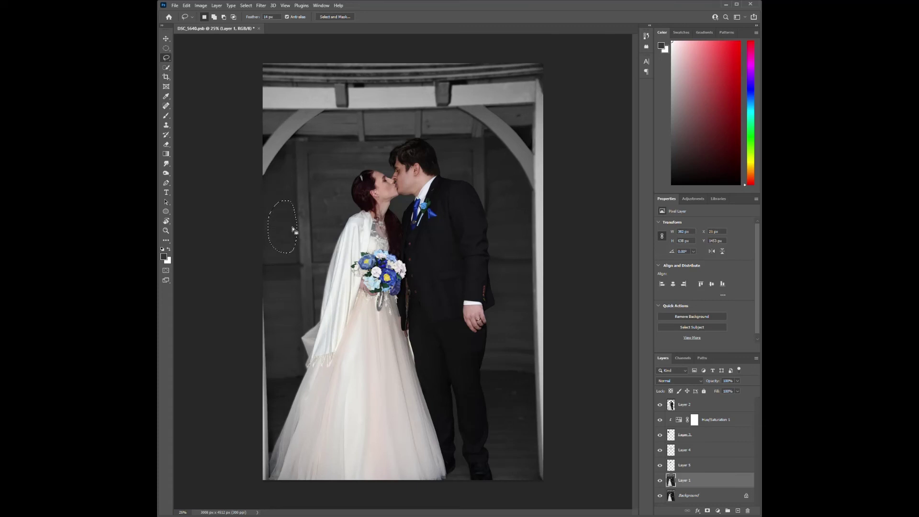
# Copy the wall piece to Layer 6, move it right of the groom, and rotate it -3°.
pyautogui.hotkey('ctrl', 'j')
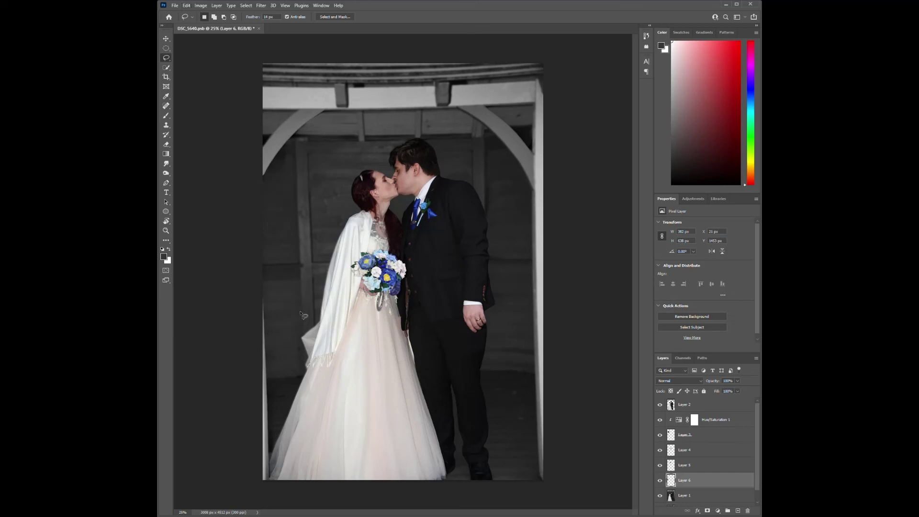
pyautogui.click(166, 38)
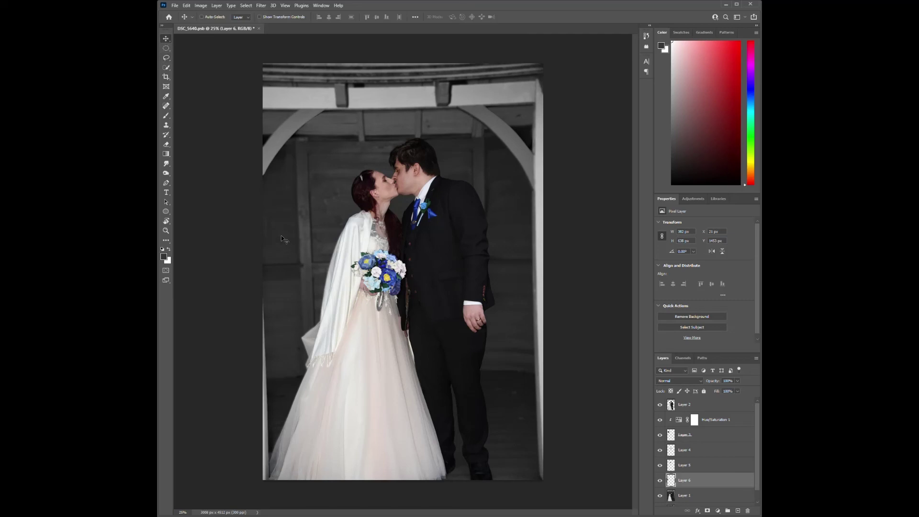
pyautogui.moveTo(282, 238); pyautogui.dragTo(505, 229)
pyautogui.press('ctrl')
pyautogui.hotkey('ctrl', 't')
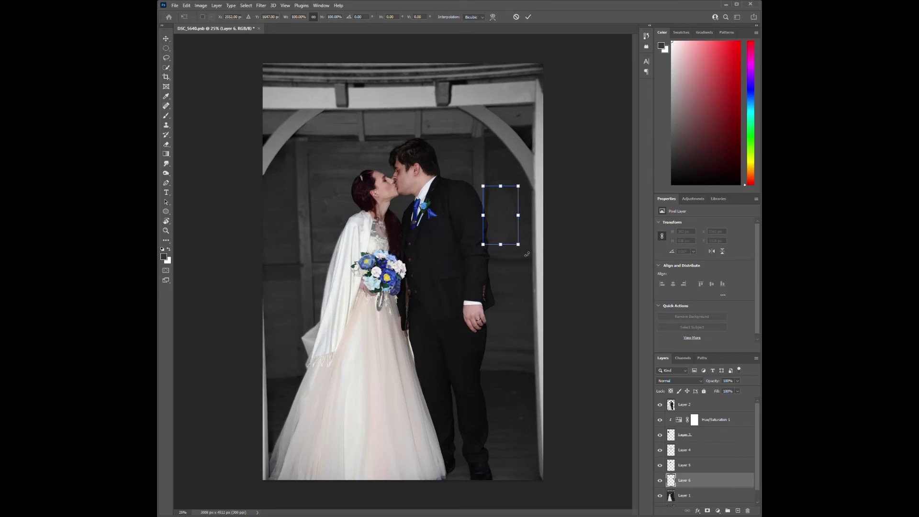
pyautogui.moveTo(526, 254); pyautogui.dragTo(529, 253)
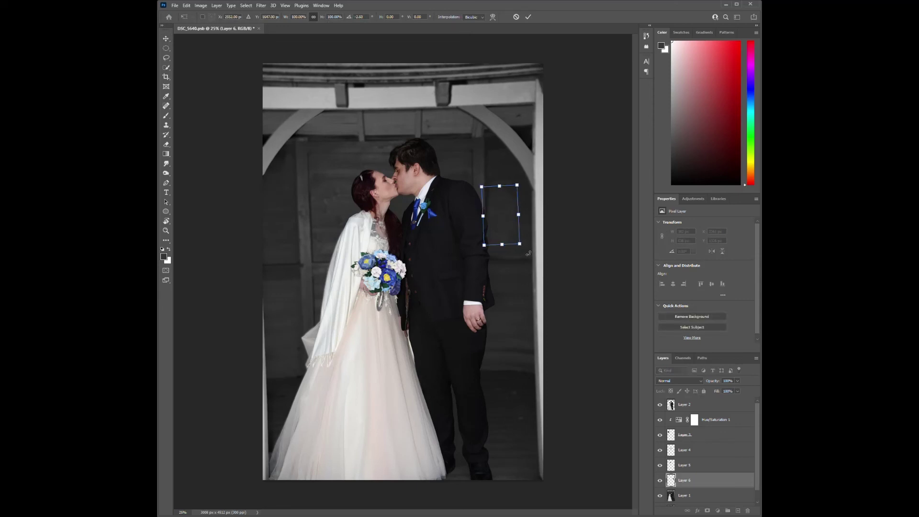
pyautogui.click(528, 17)
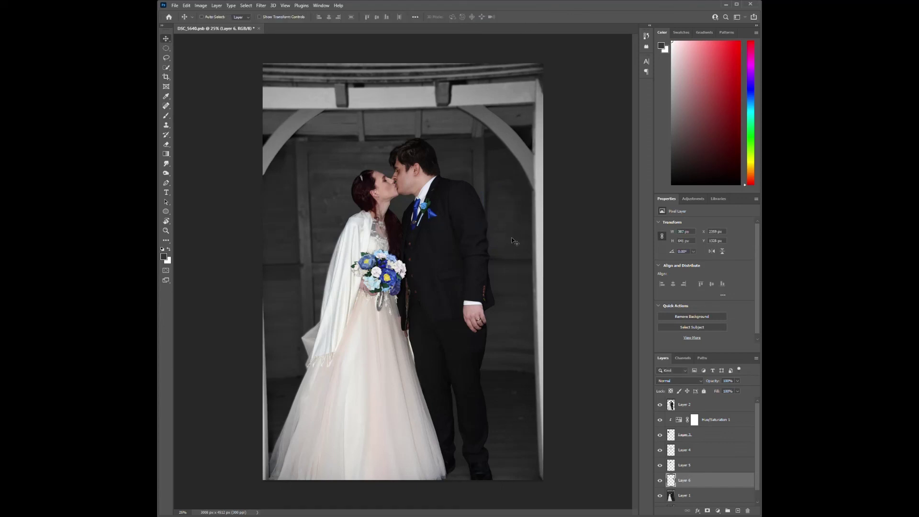
# Add a Hue/Saturation adjustment clipped to Layer 6 that slightly lowers its Lightness.
pyautogui.click(692, 198)
pyautogui.click(669, 226)
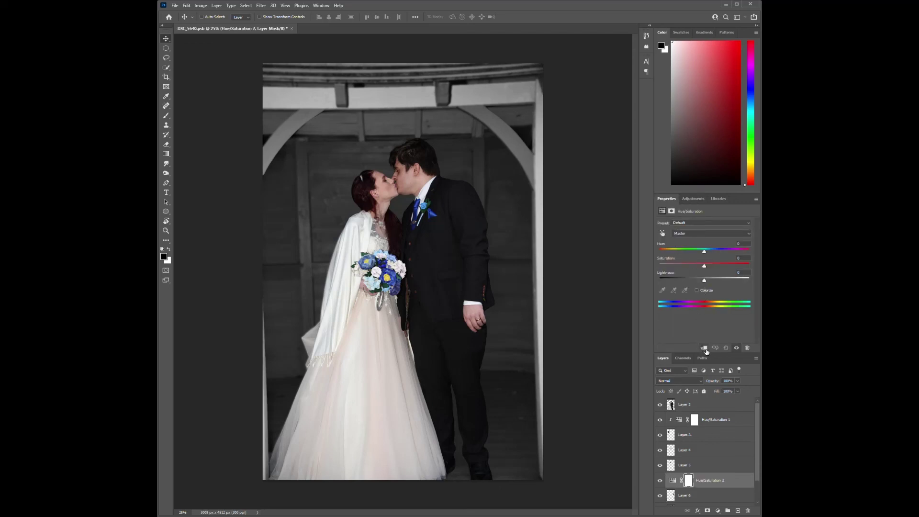
pyautogui.click(706, 349)
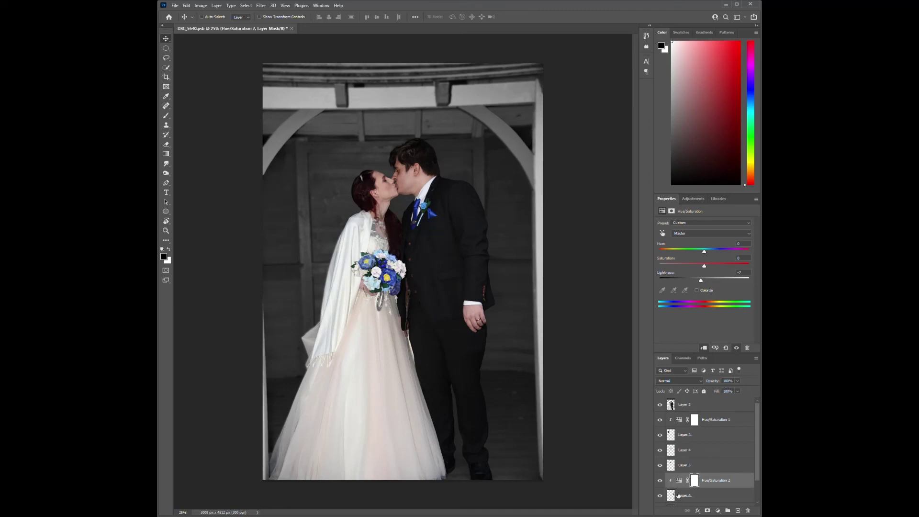
pyautogui.click(677, 496)
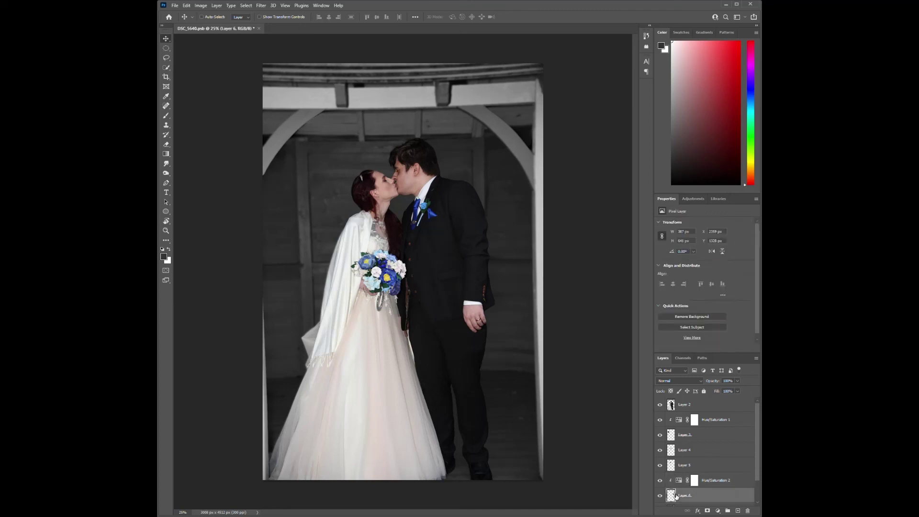
# Erase the Layer 6 patch's hard edge near the pillar beside the groom.
pyautogui.click(166, 144)
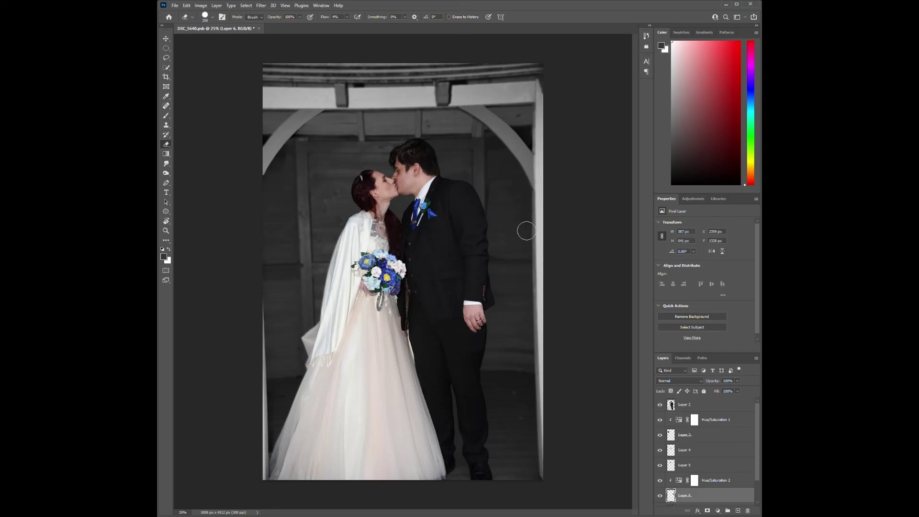
pyautogui.moveTo(521, 211)
pyautogui.mouseDown()
pyautogui.moveTo(527, 236)
pyautogui.moveTo(578, 281)
pyautogui.moveTo(553, 303)
pyautogui.mouseUp()
pyautogui.moveTo(757, 463); pyautogui.dragTo(759, 484)
pyautogui.click(672, 484)
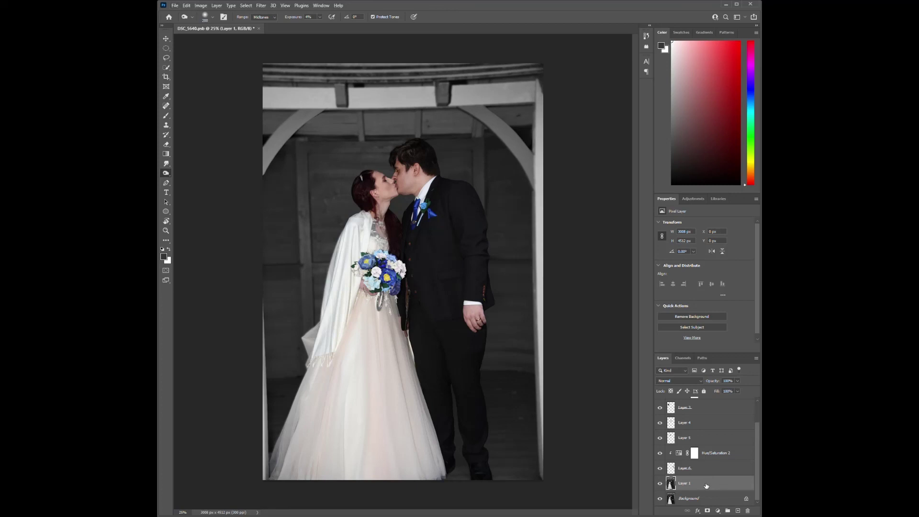
# Merge all layers from Layer 2 down to Layer 1 into one Layer 2 with Ctrl+E.
pyautogui.scroll(2, 718, 450)
pyautogui.keyDown('shift'); pyautogui.click(713, 407); pyautogui.keyUp('shift')
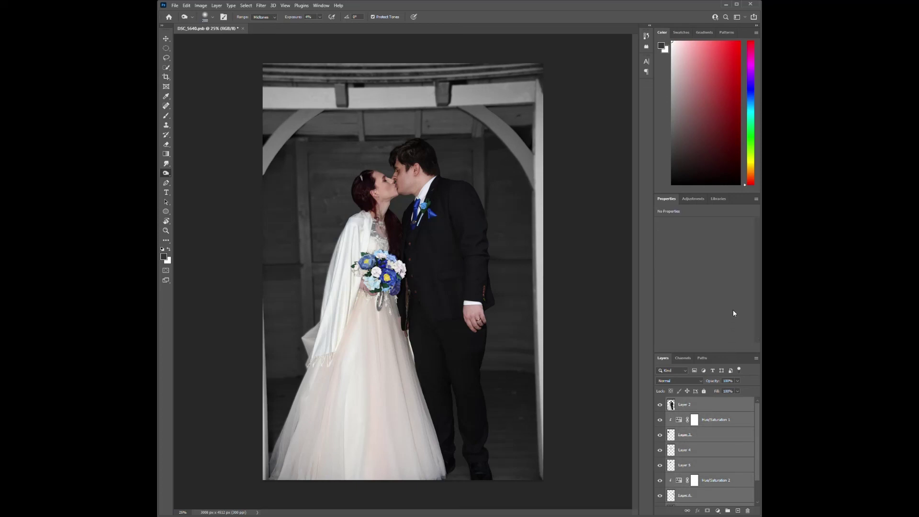
pyautogui.hotkey('ctrl', 'e')
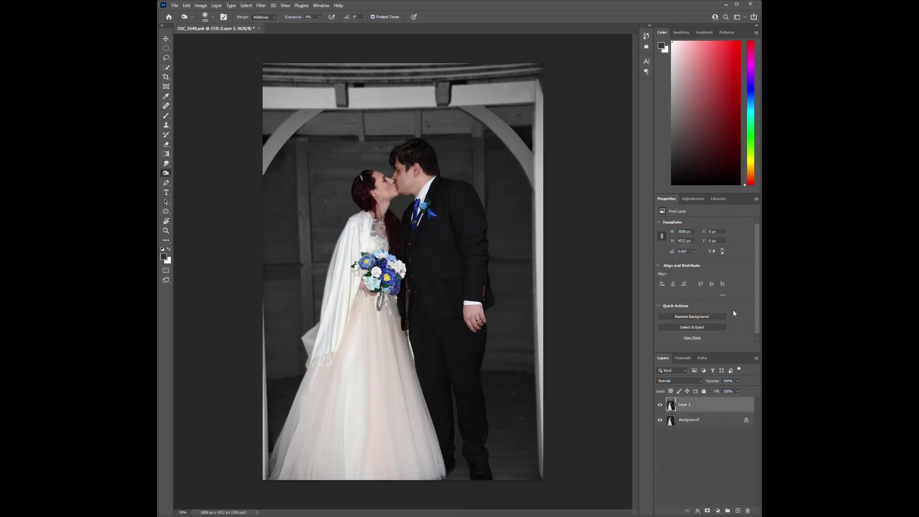
# Toggle the merged Layer 2 off and on to compare the retouch with the original.
pyautogui.click(663, 407)
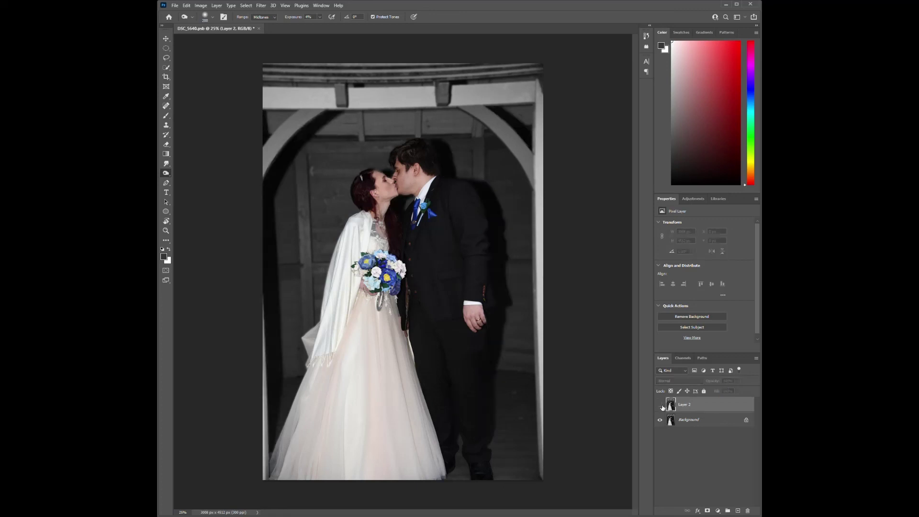
pyautogui.click(662, 407)
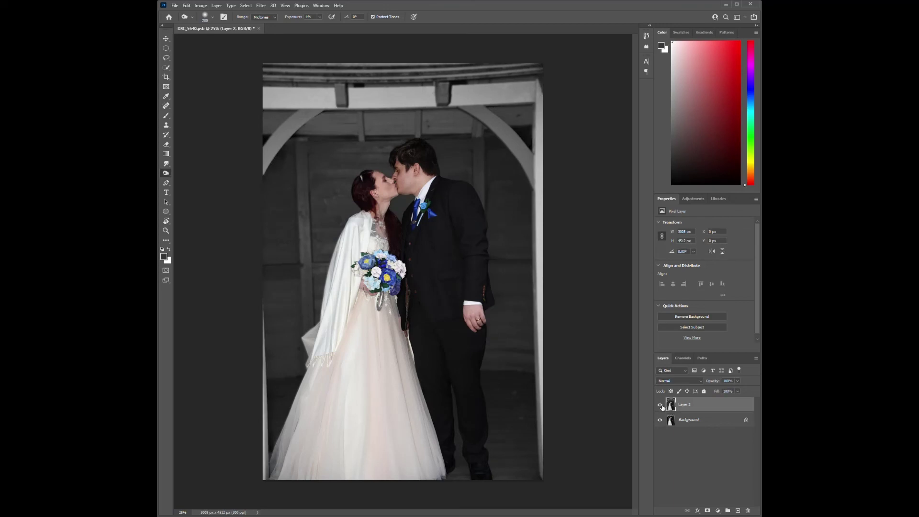
pyautogui.click(663, 408)
pyautogui.click(662, 407)
# Zoom to 50% and compare the shadows before and after, leaving Layer 2 visible.
pyautogui.hotkey('ctrl', '+')
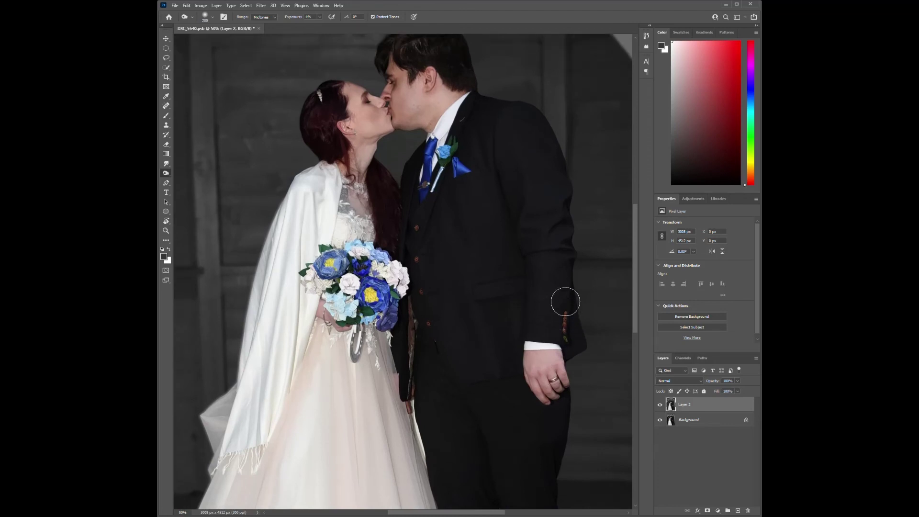
pyautogui.scroll(5, 565, 301)
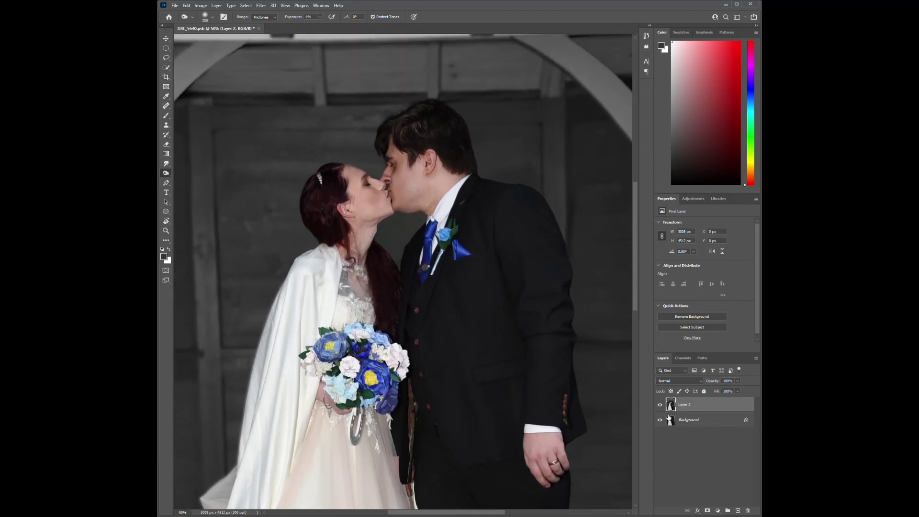
pyautogui.click(661, 405)
pyautogui.click(661, 405)
pyautogui.click(661, 405)
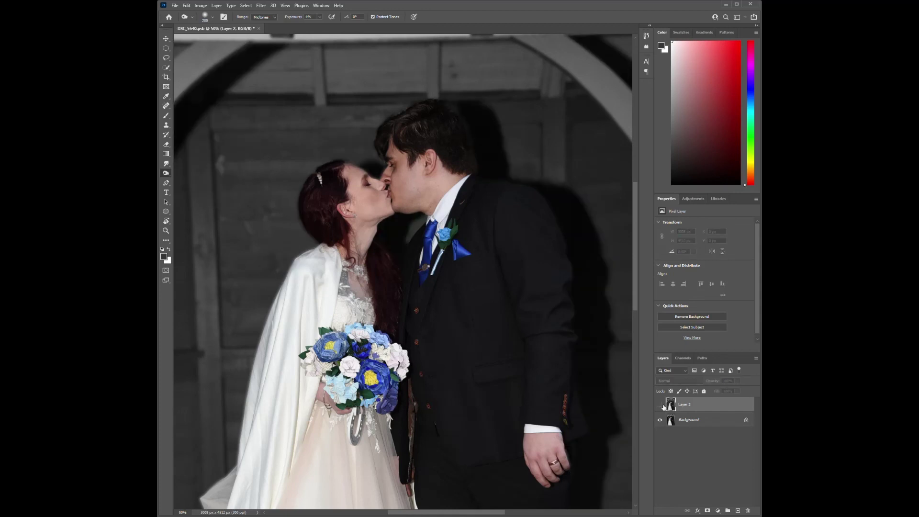
pyautogui.click(661, 405)
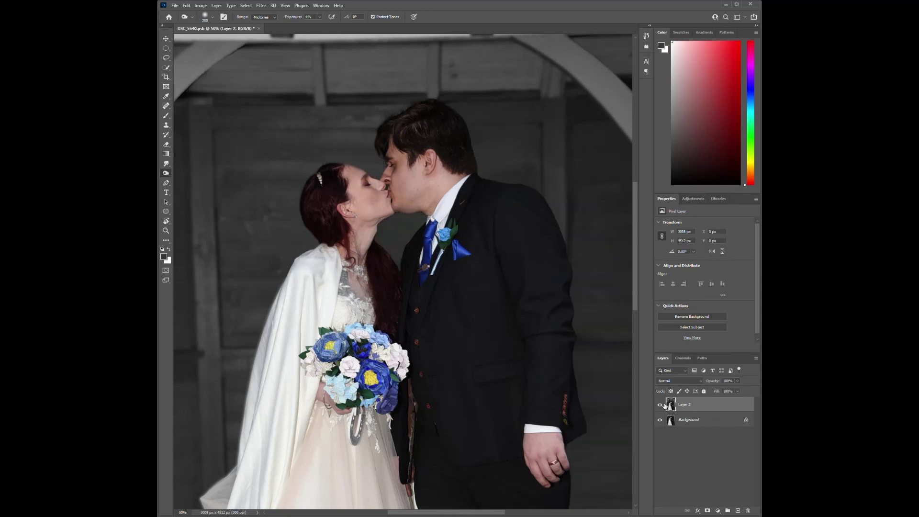